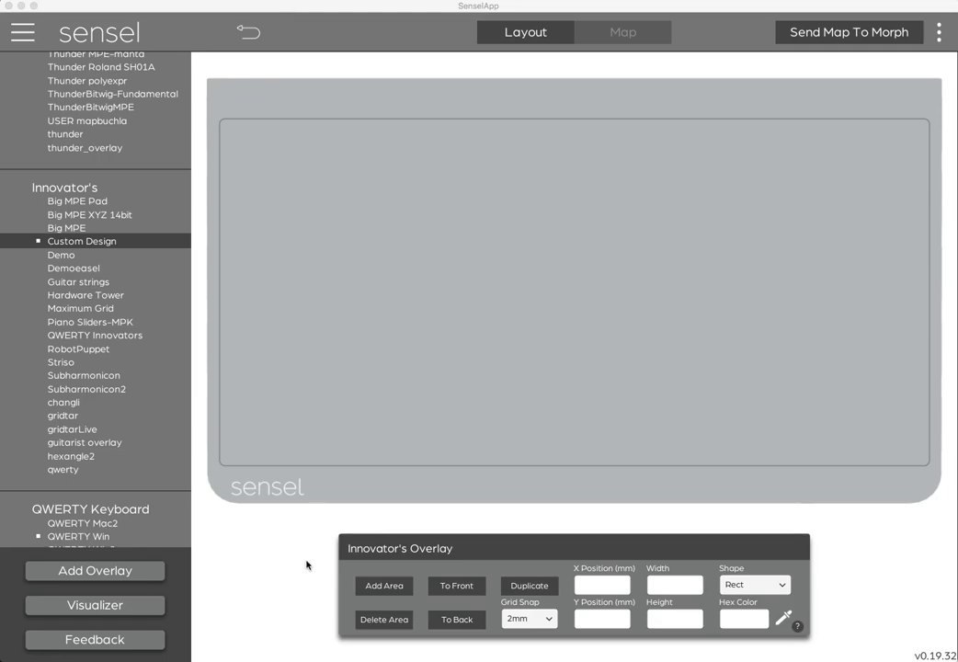
- Add a control area to the blank overlay and position it at X 0 mm, Y 9 mm
{"action": "left_click", "coordinate": [384, 589]}
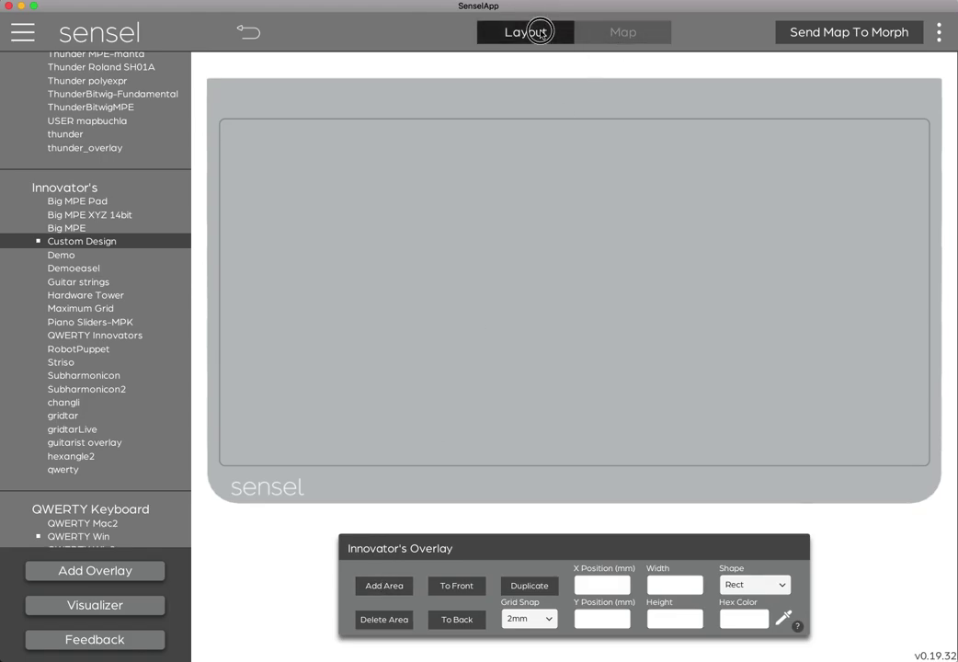
{"action": "left_click", "coordinate": [375, 586]}
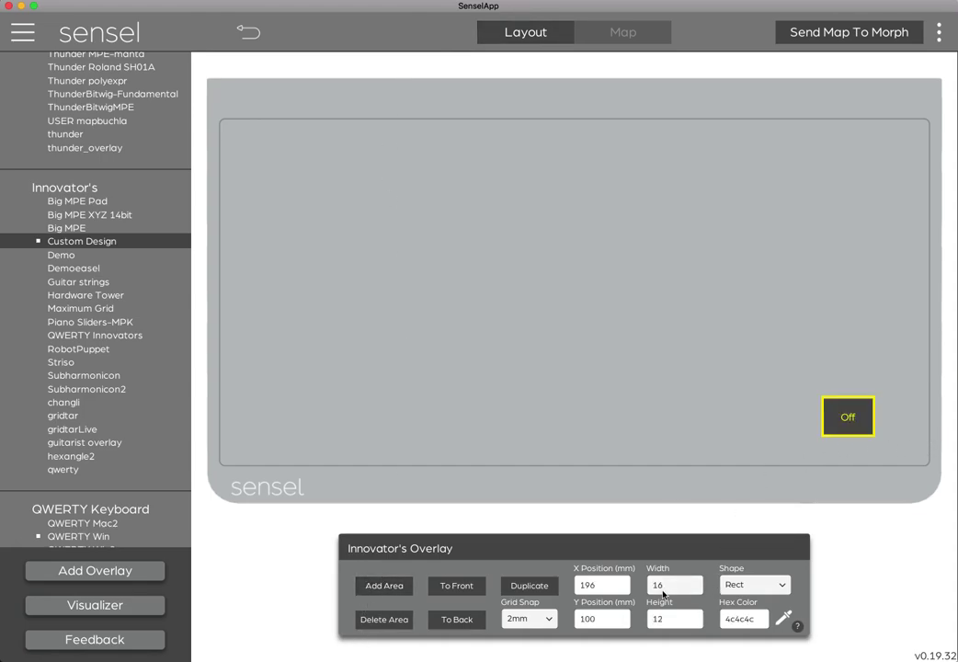
{"action": "double_click", "coordinate": [603, 589]}
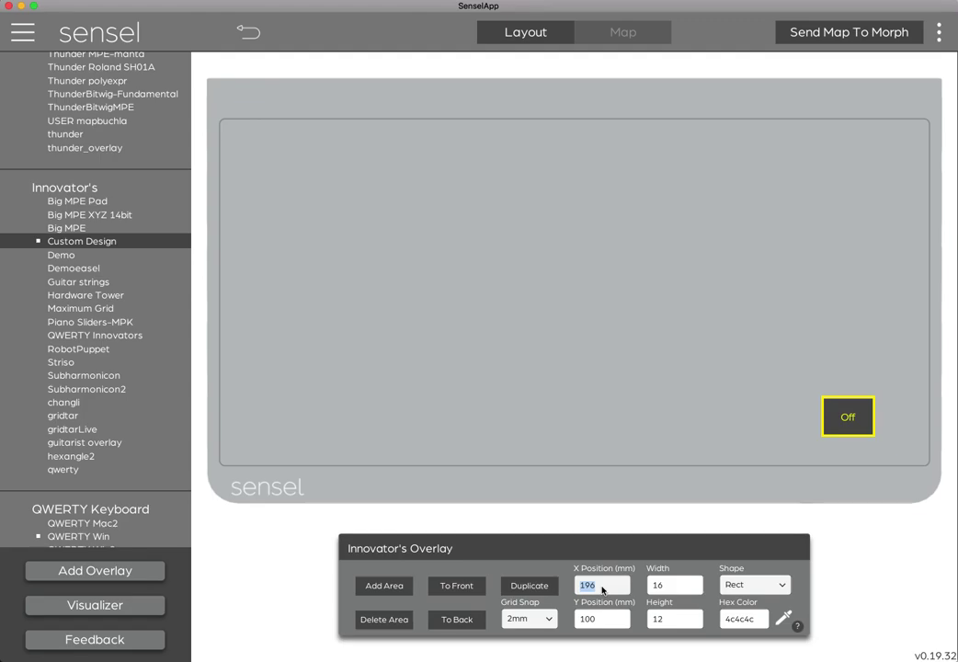
{"action": "type", "text": "0"}
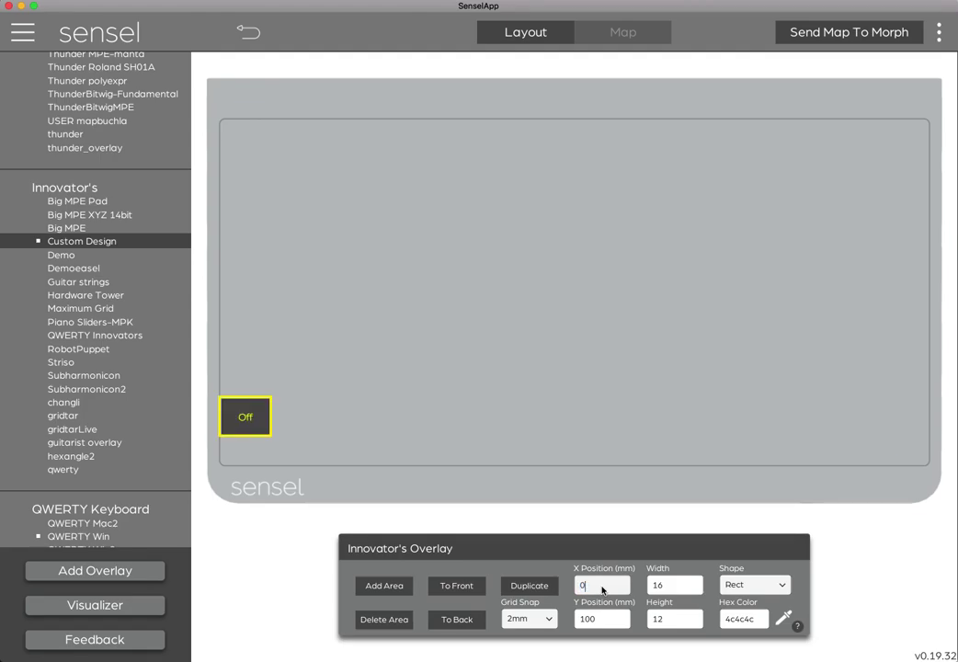
{"action": "double_click", "coordinate": [613, 628]}
{"action": "type", "text": "9"}
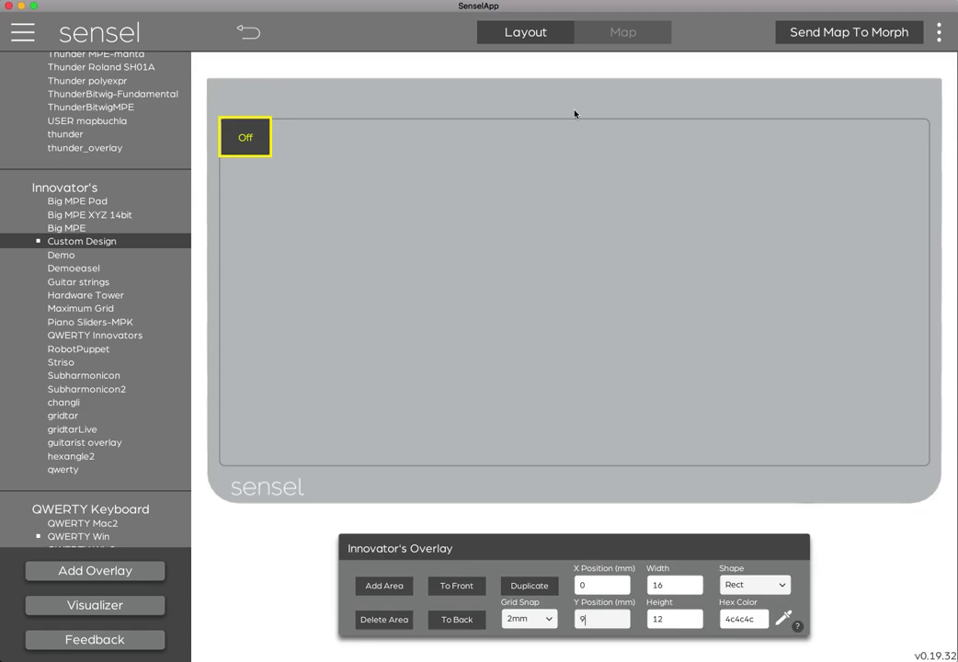
- Set the control area's width to 23 mm
{"action": "left_click", "coordinate": [239, 135]}
{"action": "double_click", "coordinate": [657, 587]}
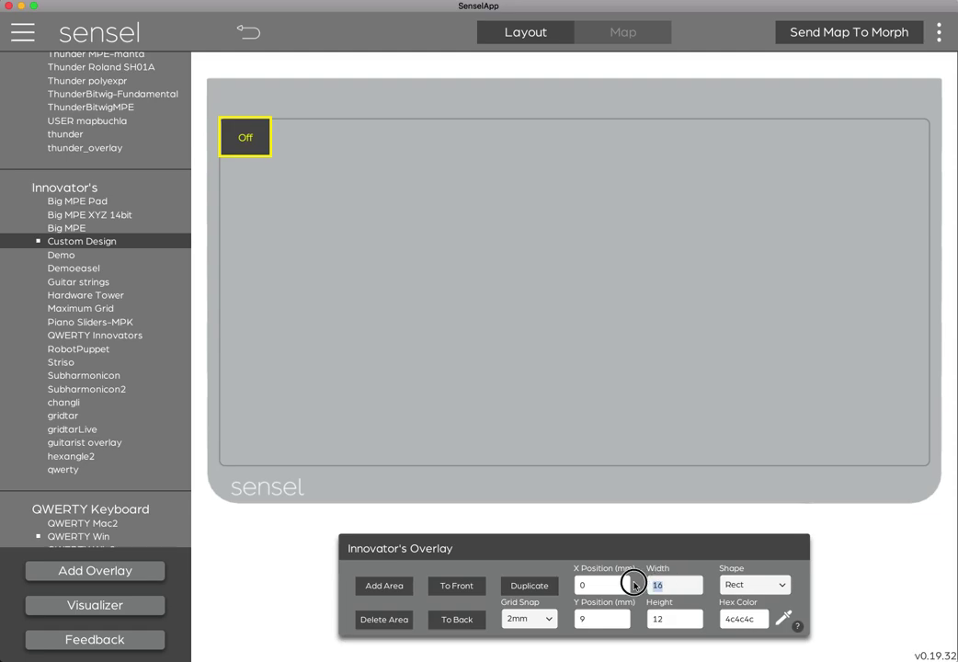
{"action": "type", "text": "23"}
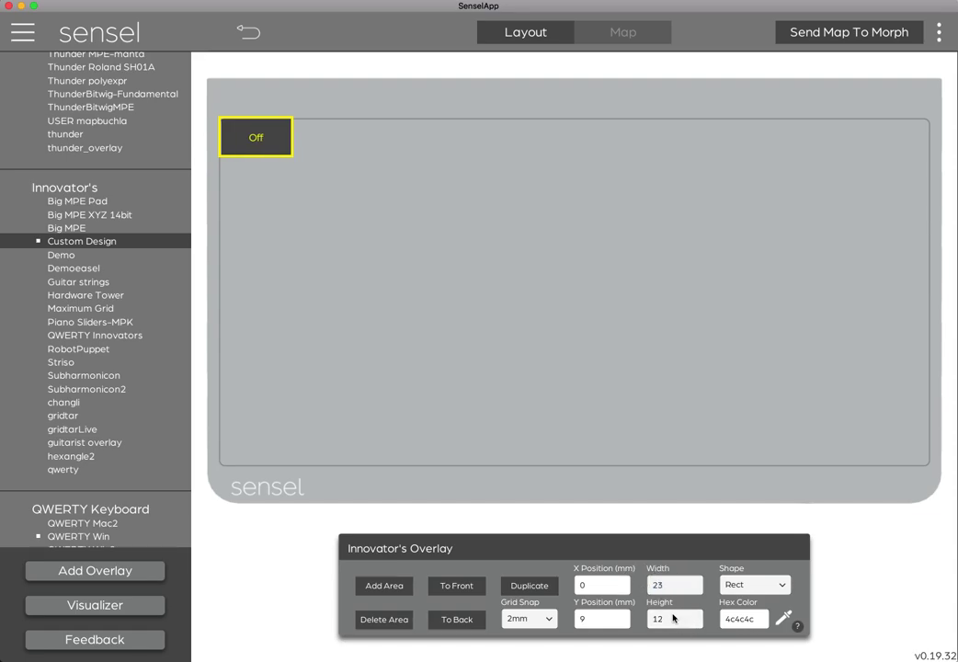
{"action": "double_click", "coordinate": [677, 619]}
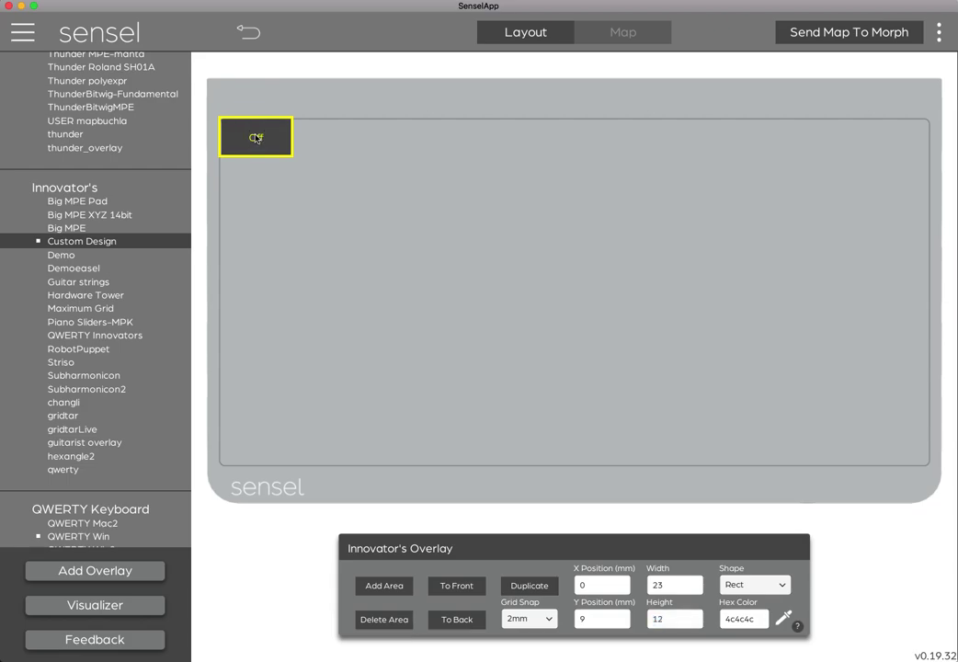
- With a 2 mm grid snap, duplicate the area and place the copy beneath it at X 0 mm, Y 24 mm
{"action": "left_click", "coordinate": [517, 619]}
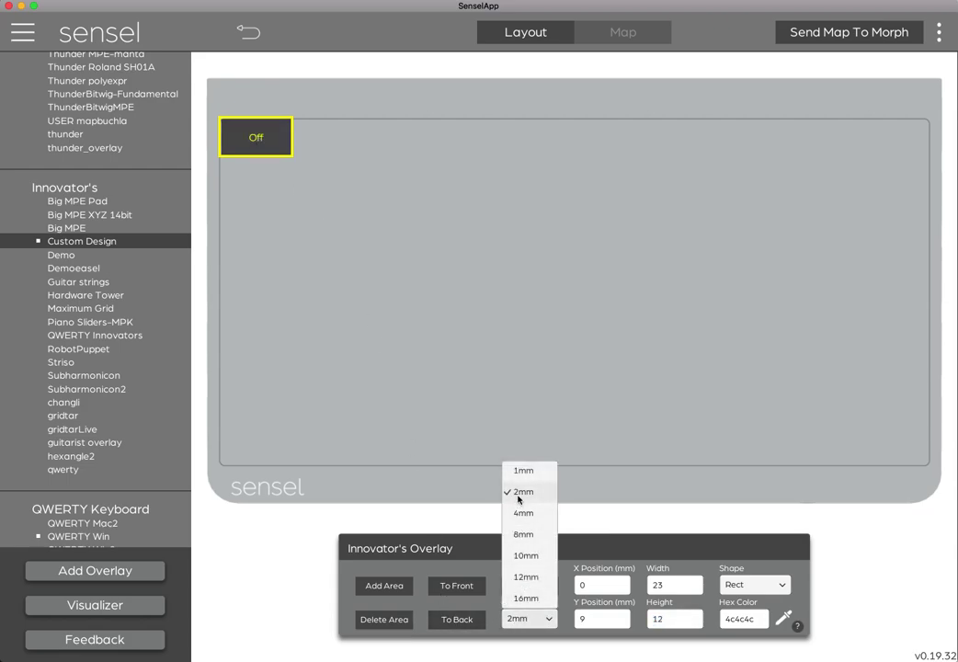
{"action": "left_click", "coordinate": [517, 492]}
{"action": "left_click", "coordinate": [522, 589]}
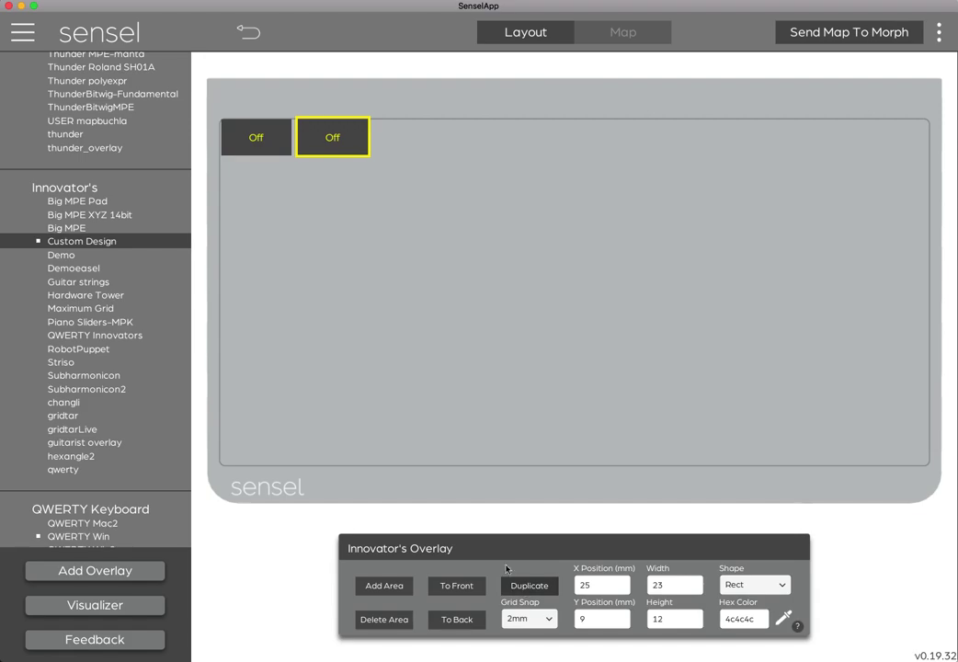
{"action": "left_click_drag", "start_coordinate": [330, 144], "coordinate": [249, 183]}
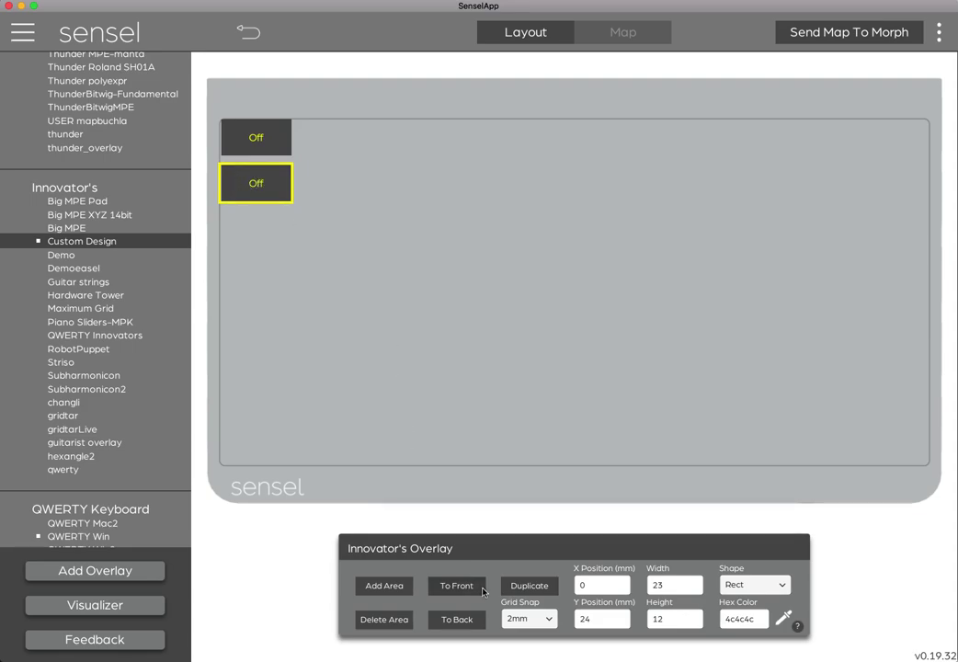
- Make four copies of the second area and stack them down the column at 14 mm intervals, ending at Y 80 mm
{"action": "left_click", "coordinate": [528, 585]}
{"action": "left_click", "coordinate": [527, 586]}
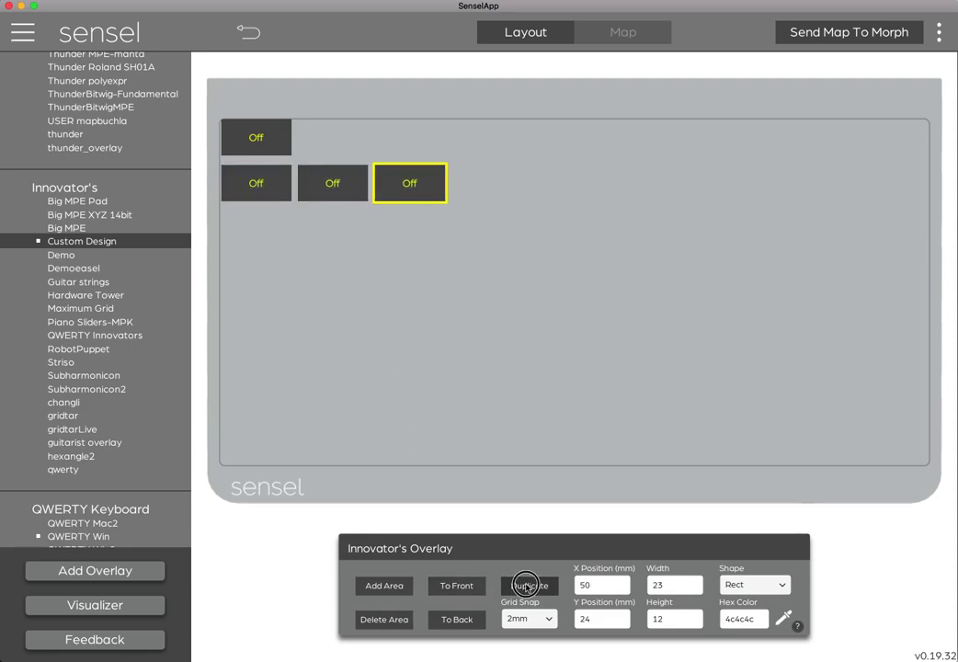
{"action": "left_click", "coordinate": [528, 586]}
{"action": "left_click", "coordinate": [528, 586]}
{"action": "left_click_drag", "start_coordinate": [334, 184], "coordinate": [252, 222]}
{"action": "left_click", "coordinate": [413, 186]}
{"action": "left_click_drag", "start_coordinate": [413, 186], "coordinate": [224, 263]}
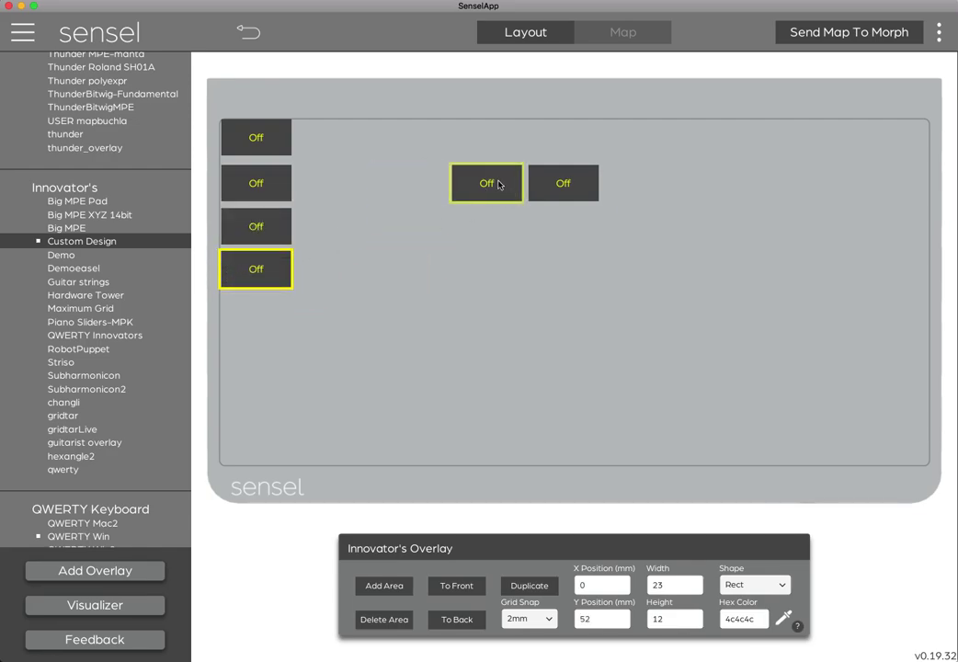
{"action": "left_click_drag", "start_coordinate": [498, 185], "coordinate": [177, 324]}
{"action": "left_click_drag", "start_coordinate": [257, 321], "coordinate": [249, 319]}
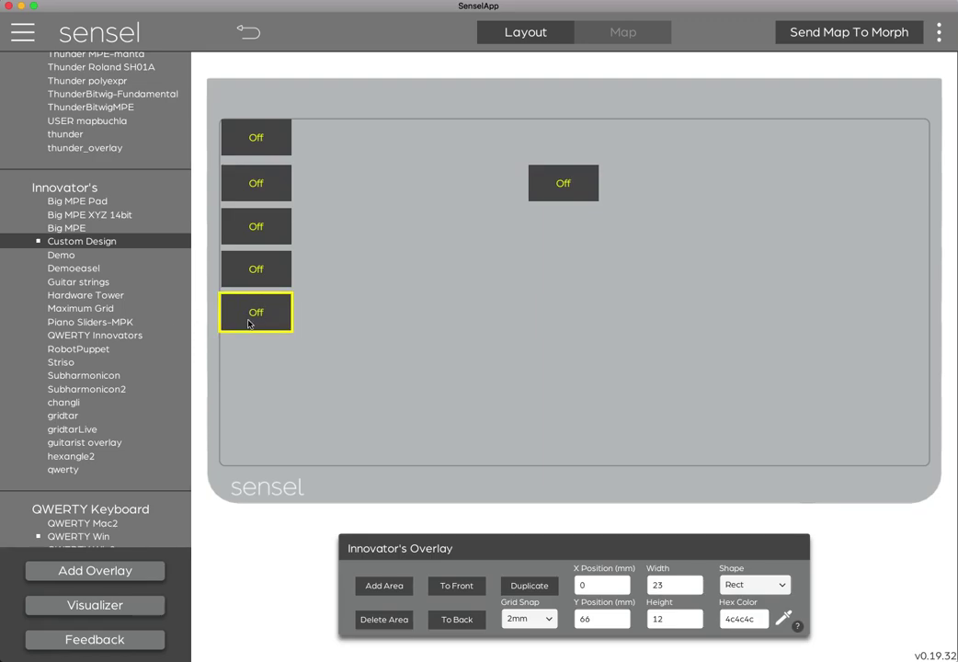
{"action": "left_click_drag", "start_coordinate": [552, 182], "coordinate": [205, 364]}
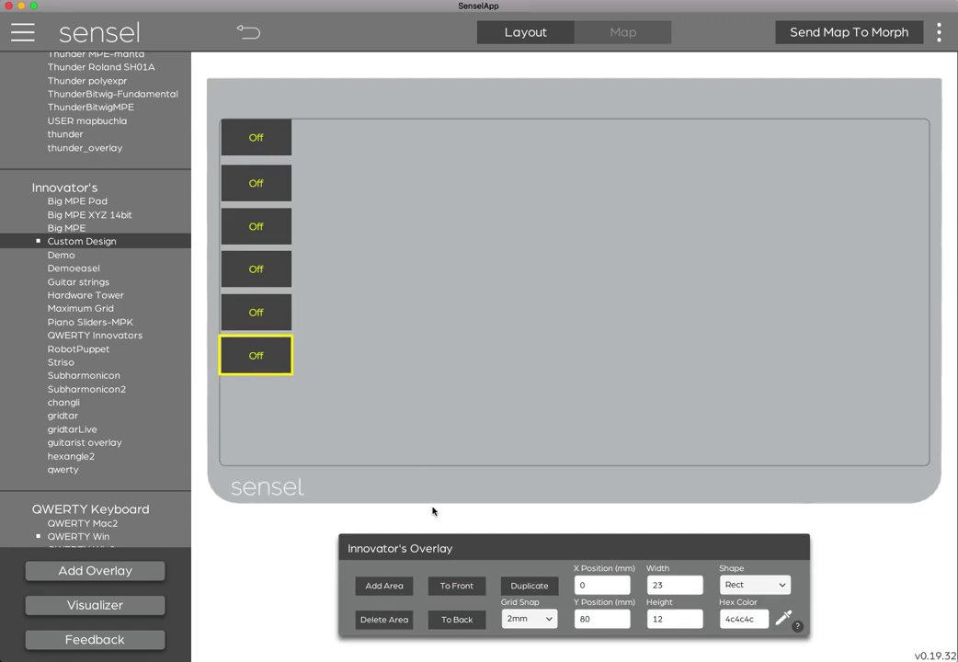
- Duplicate the lowest area twice and place the copies beneath it in the column at Y 94 mm and Y 108 mm
{"action": "double_click", "coordinate": [526, 585]}
{"action": "left_click", "coordinate": [334, 354]}
{"action": "left_click_drag", "start_coordinate": [334, 354], "coordinate": [242, 398]}
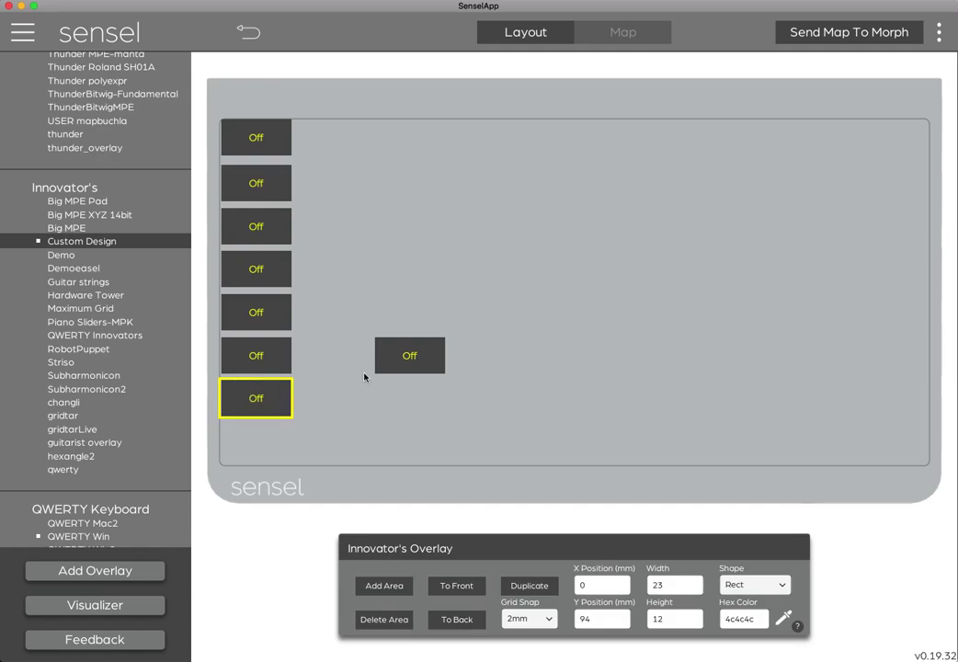
{"action": "left_click", "coordinate": [419, 348]}
{"action": "left_click_drag", "start_coordinate": [416, 355], "coordinate": [203, 452]}
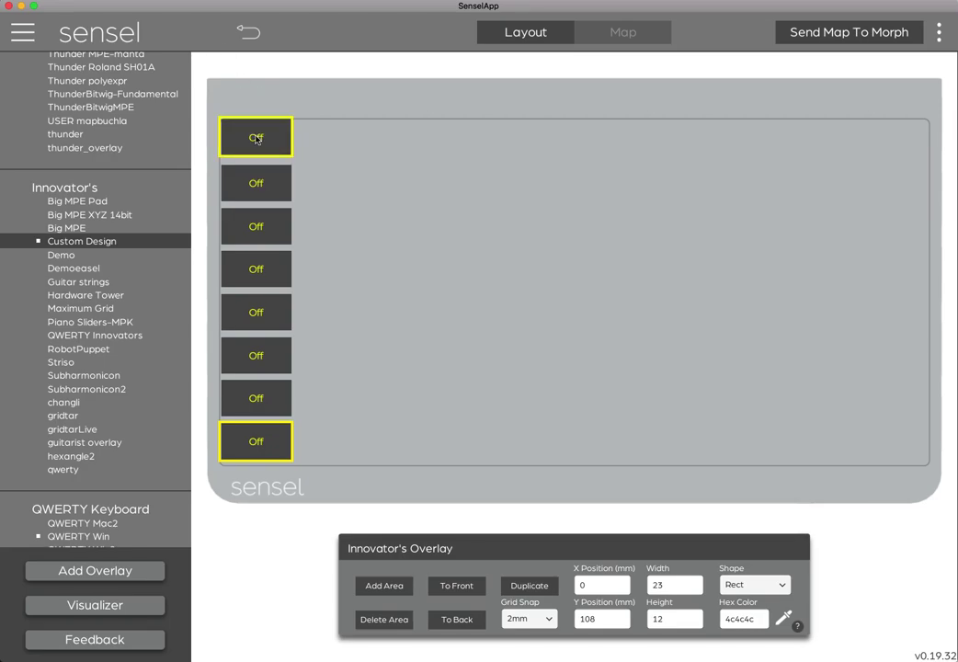
{"action": "left_click", "coordinate": [252, 184], "text": "shift"}
{"action": "left_click", "coordinate": [255, 224], "text": "shift"}
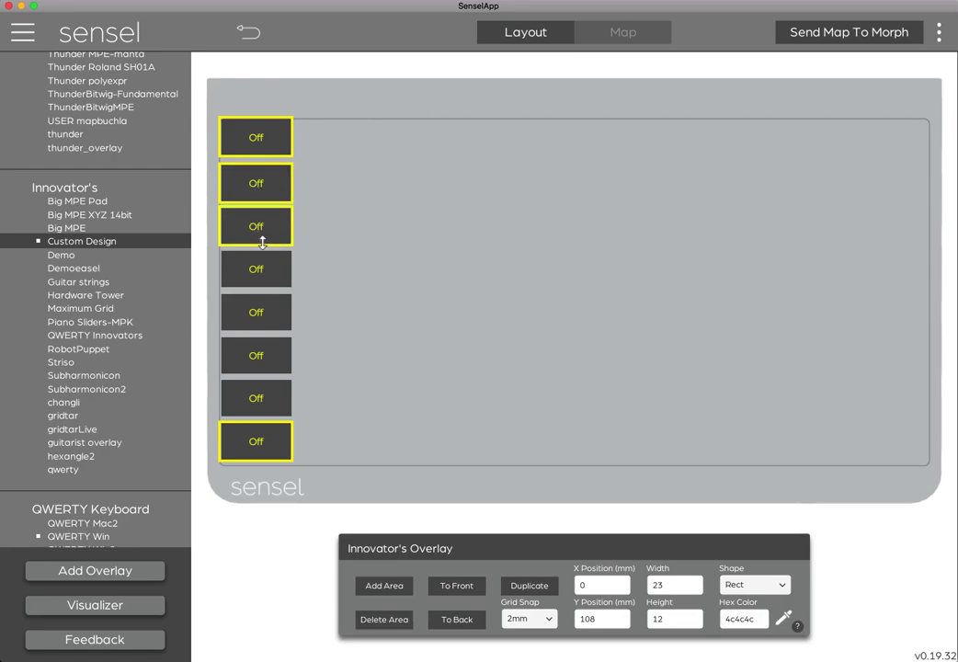
{"action": "left_click", "coordinate": [258, 269], "text": "shift"}
{"action": "left_click", "coordinate": [258, 312], "text": "shift"}
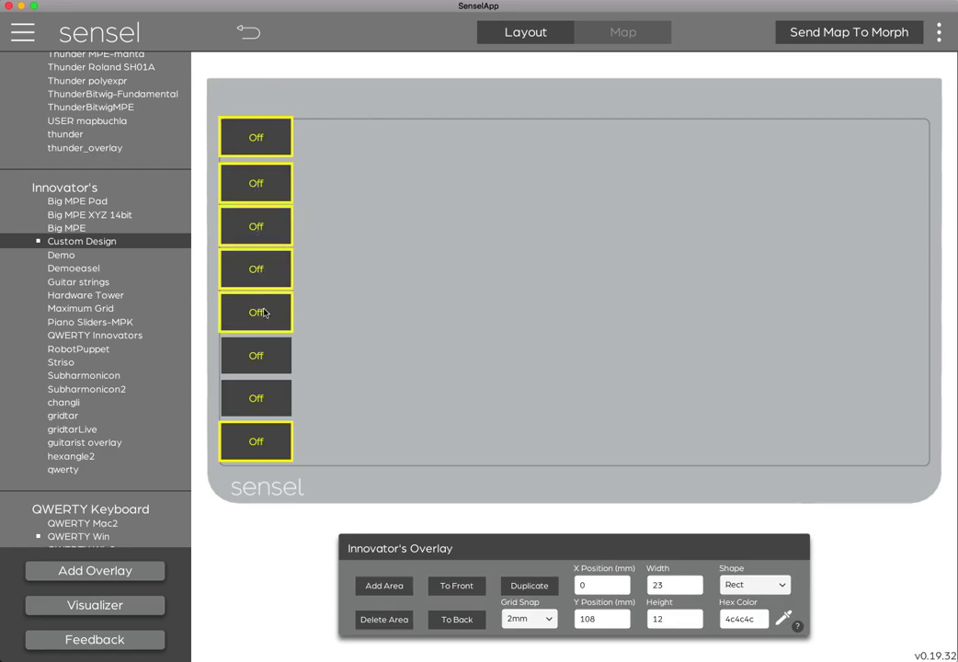
{"action": "left_click", "coordinate": [258, 361], "text": "shift"}
{"action": "left_click", "coordinate": [262, 398], "text": "shift"}
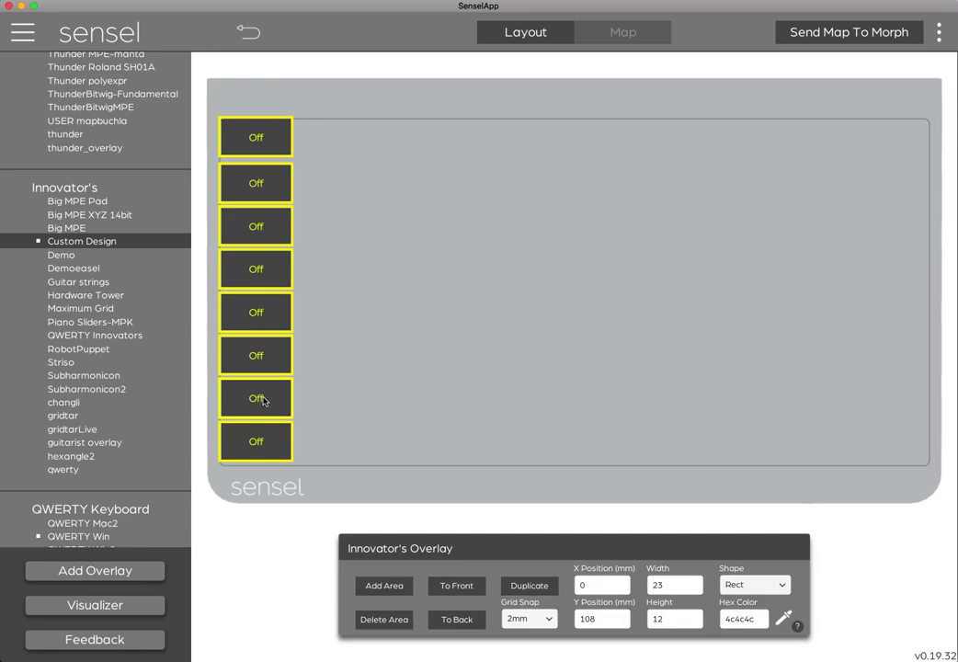
{"action": "left_click", "coordinate": [527, 591]}
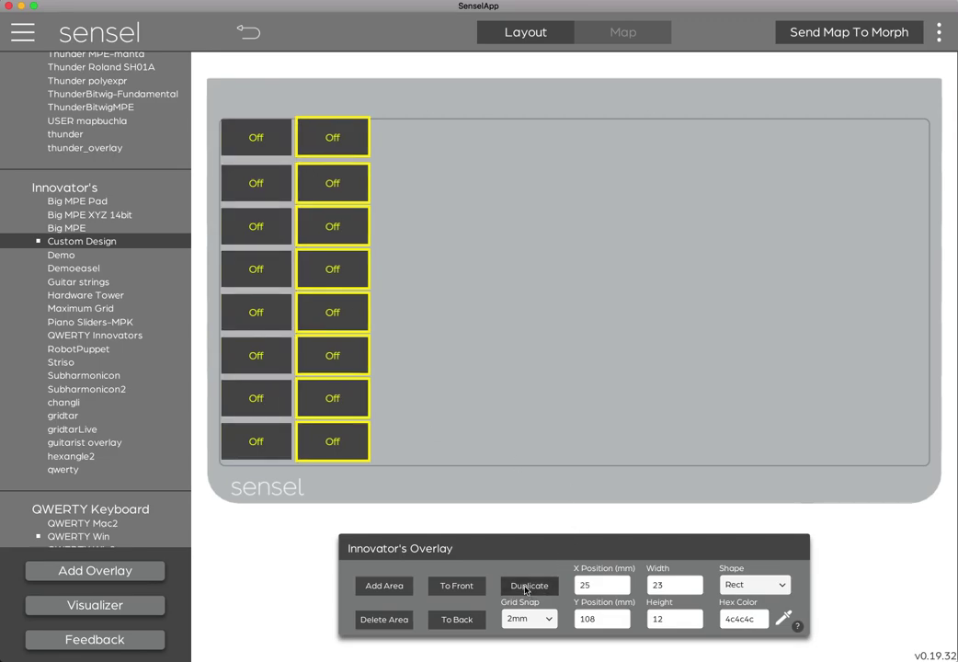
{"action": "left_click", "coordinate": [386, 619]}
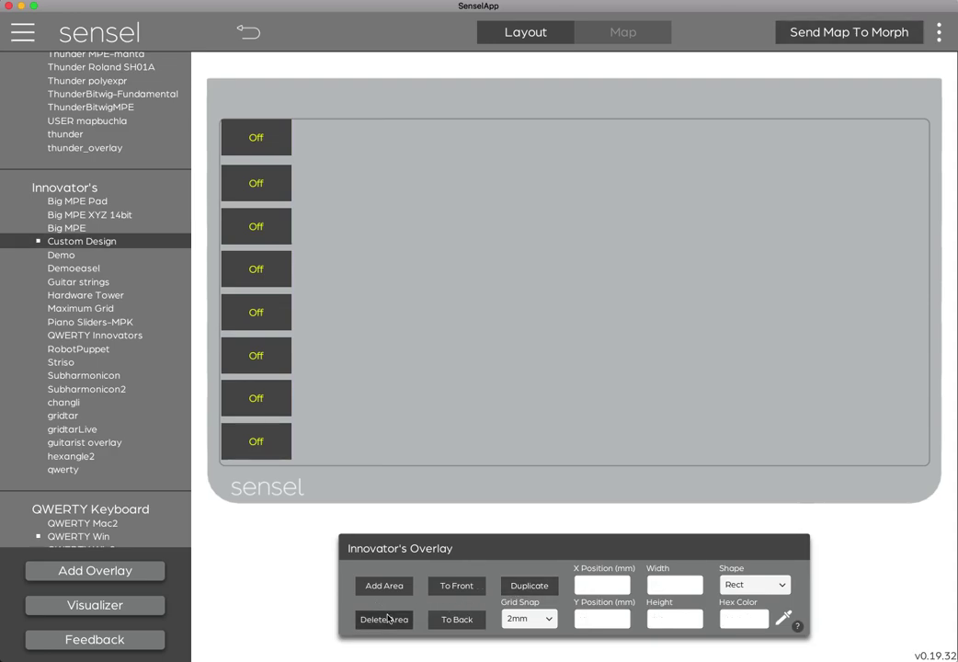
- Select all eight areas in the column and duplicate them seven times across the overlay using a 4 mm grid snap
{"action": "left_click", "coordinate": [254, 143]}
{"action": "left_click", "coordinate": [254, 184], "text": "shift"}
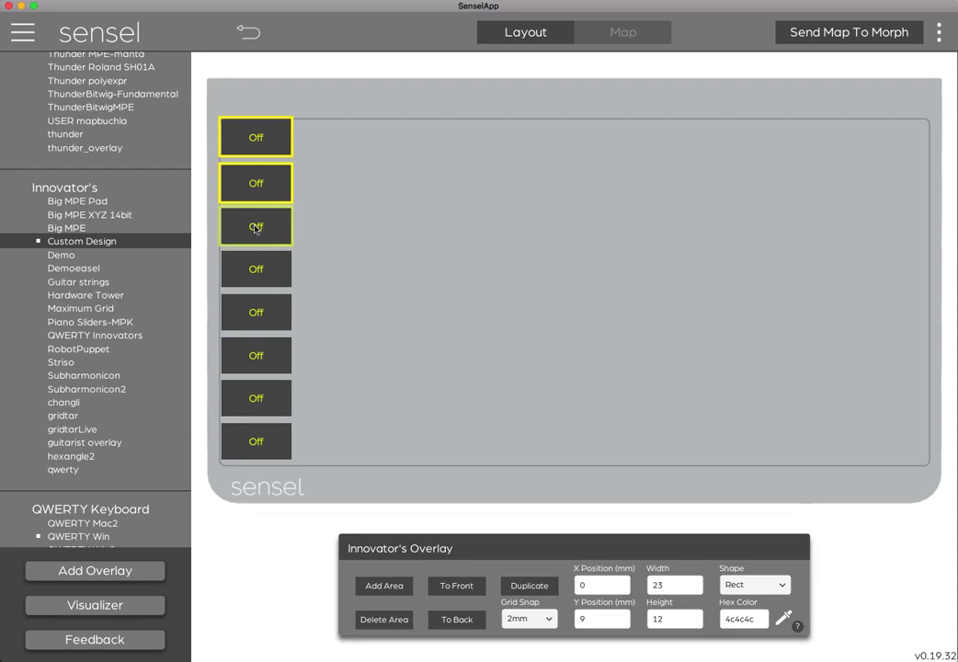
{"action": "left_click", "coordinate": [255, 228], "text": "shift"}
{"action": "left_click", "coordinate": [257, 274], "text": "shift"}
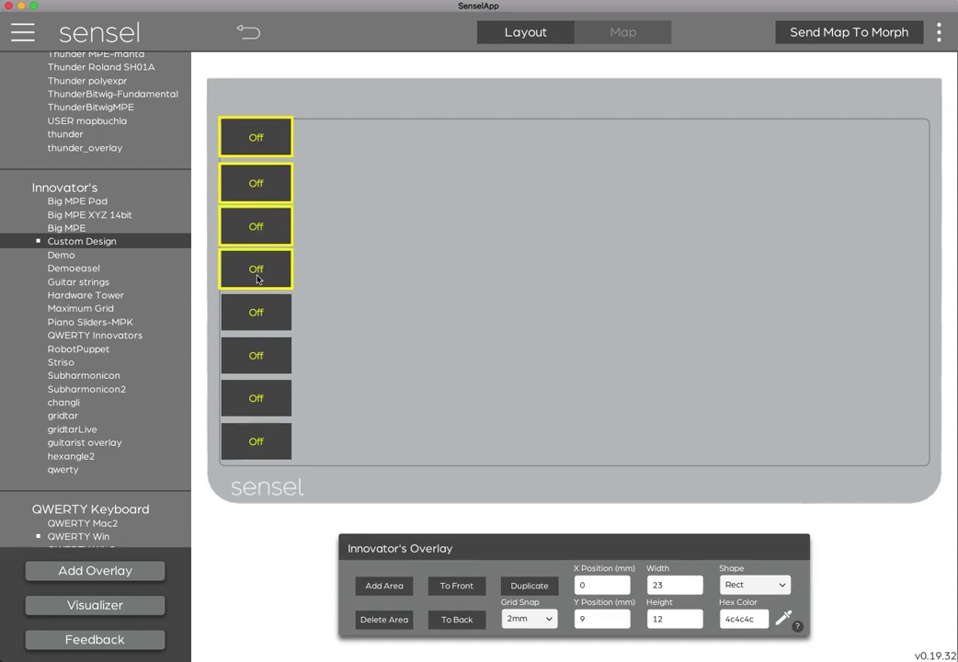
{"action": "left_click", "coordinate": [252, 324], "text": "shift"}
{"action": "left_click", "coordinate": [253, 345], "text": "shift"}
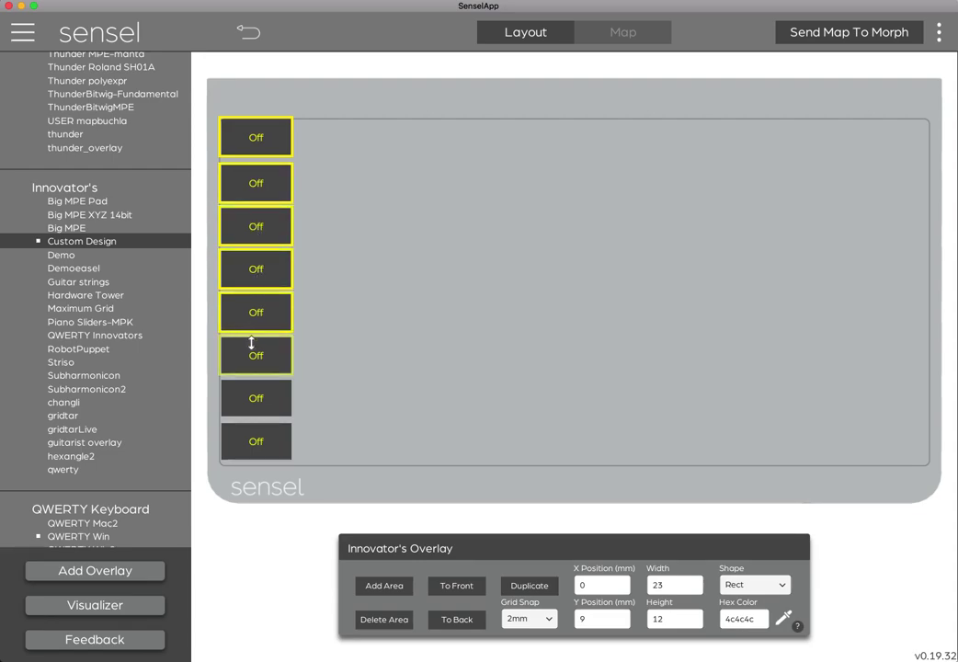
{"action": "left_click", "coordinate": [252, 398], "text": "shift"}
{"action": "left_click", "coordinate": [255, 442], "text": "shift"}
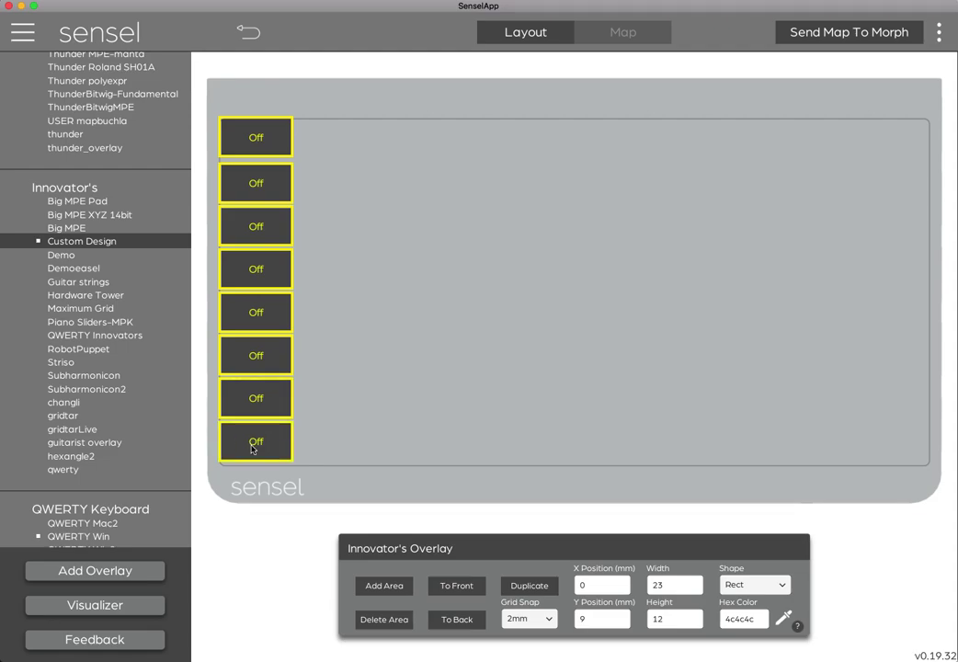
{"action": "left_click", "coordinate": [538, 619]}
{"action": "left_click", "coordinate": [525, 517]}
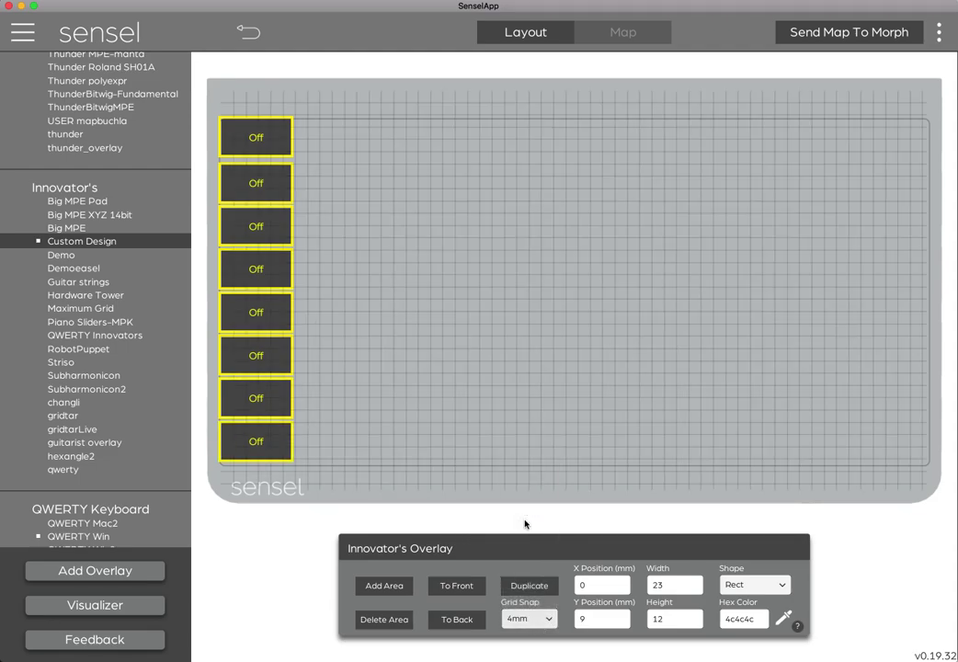
{"action": "left_click", "coordinate": [530, 586]}
{"action": "left_click", "coordinate": [530, 586]}
{"action": "left_click", "coordinate": [530, 585]}
{"action": "left_click", "coordinate": [530, 585]}
{"action": "left_click", "coordinate": [530, 586]}
{"action": "left_click", "coordinate": [530, 586]}
{"action": "left_click", "coordinate": [530, 586]}
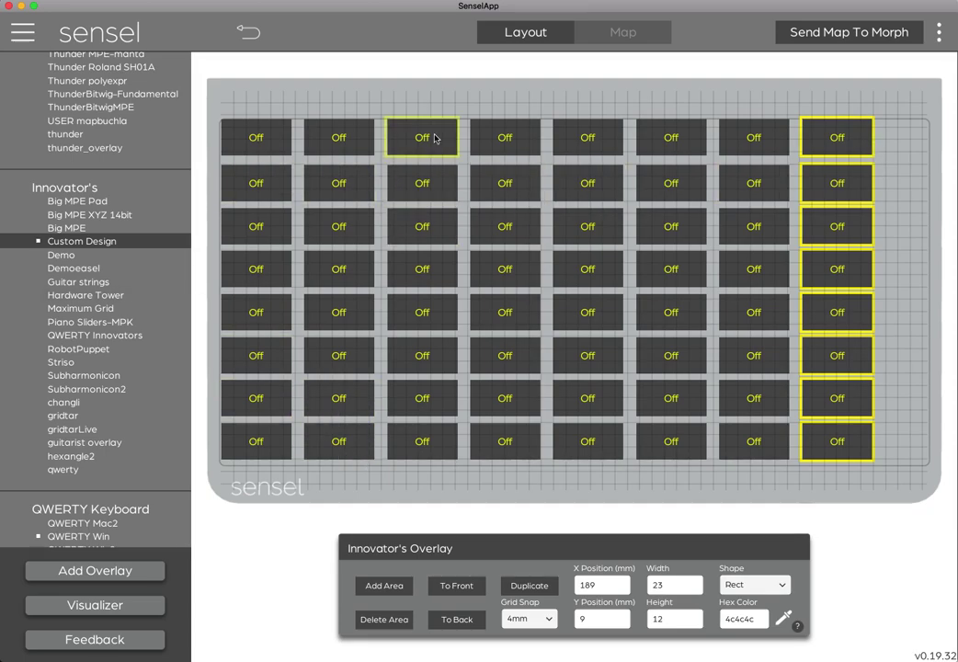
- Switch to map editing and assign the MPE XYZ Pad event type to every area in the grid
{"action": "left_click", "coordinate": [901, 133]}
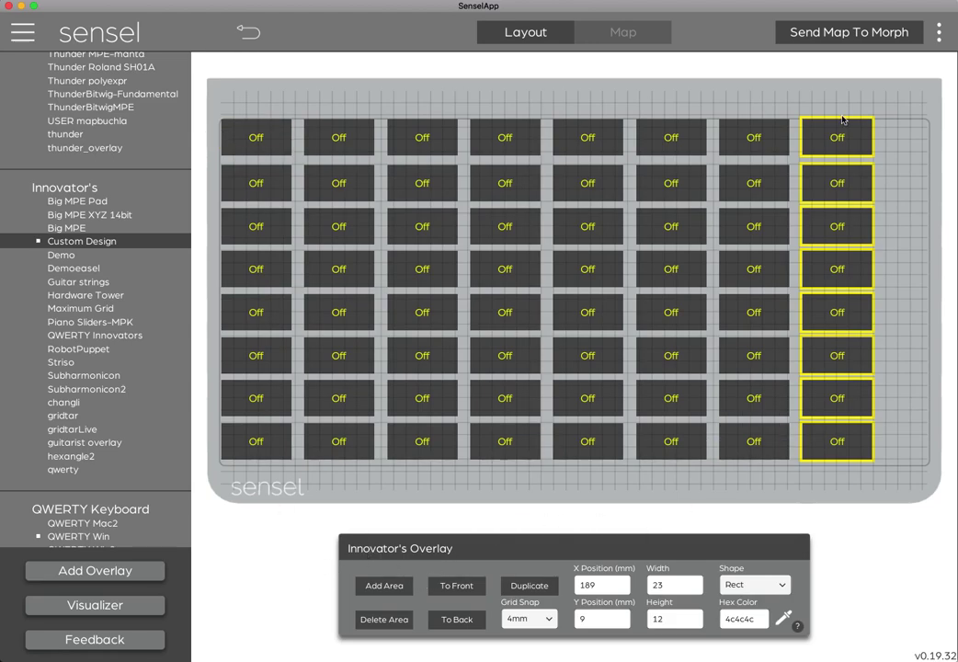
{"action": "left_click", "coordinate": [769, 141]}
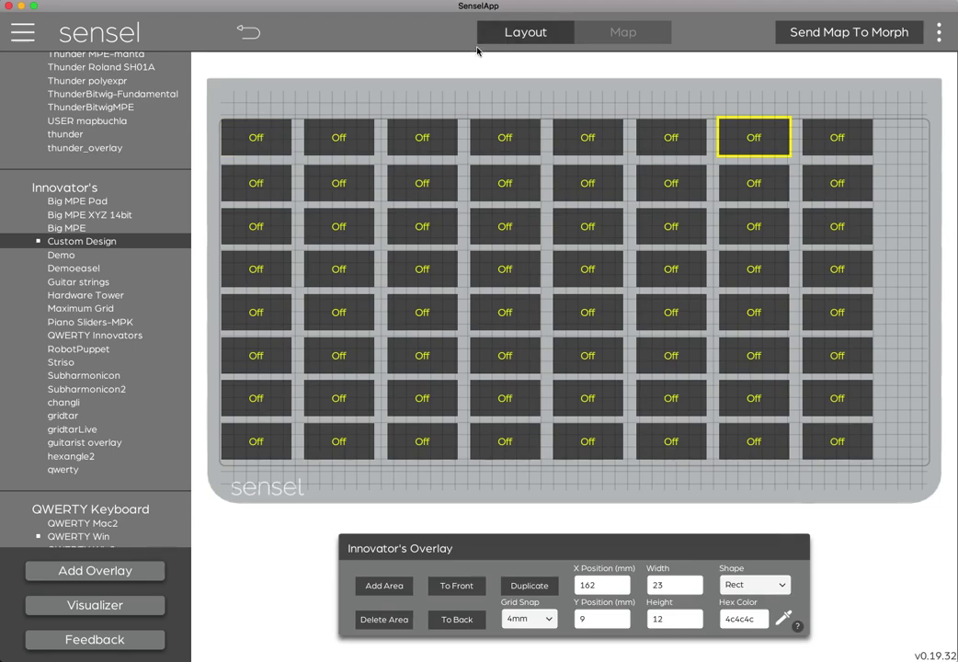
{"action": "left_click", "coordinate": [616, 32]}
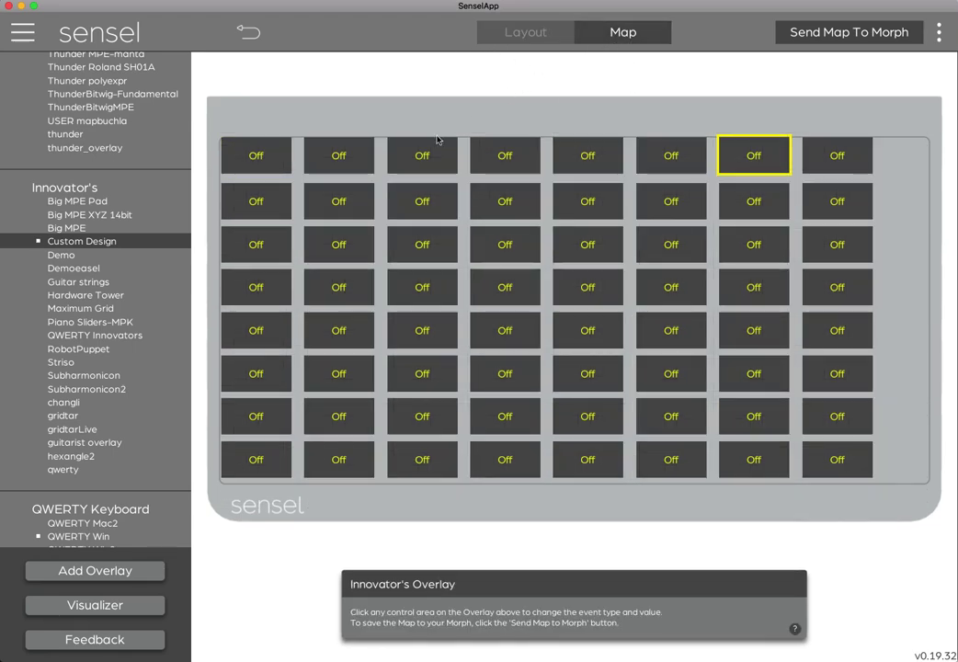
{"action": "left_click", "coordinate": [284, 154]}
{"action": "left_click", "coordinate": [326, 157]}
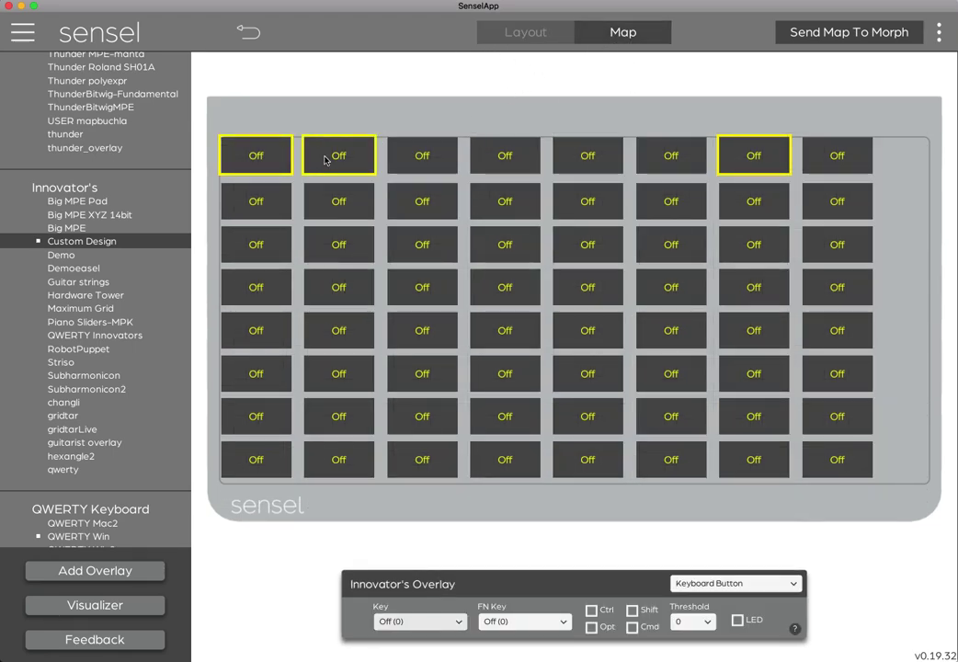
{"action": "left_click", "coordinate": [409, 159]}
{"action": "key", "text": "super+a"}
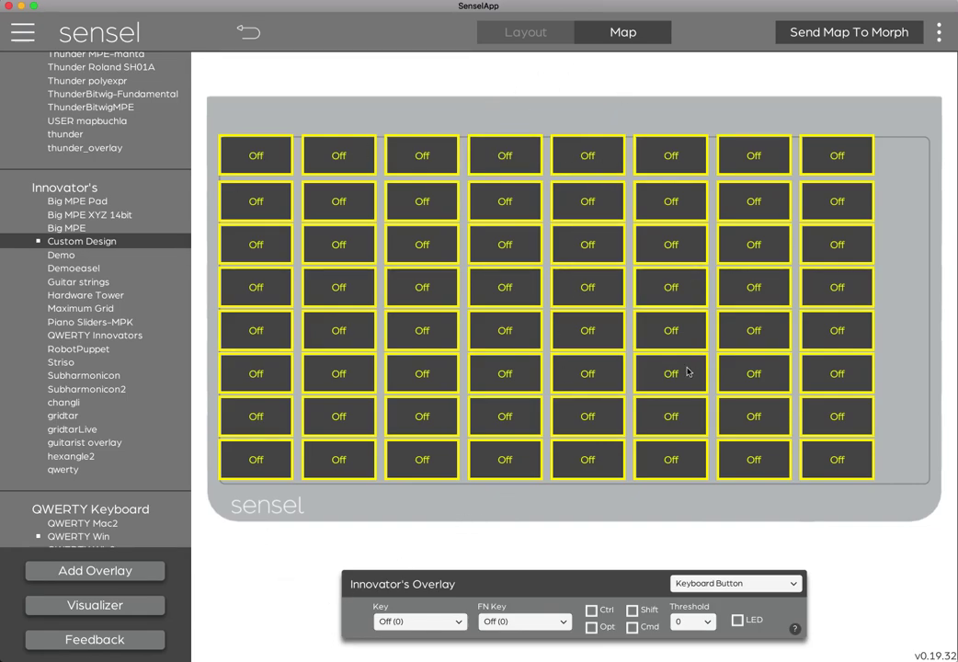
{"action": "left_click", "coordinate": [705, 579]}
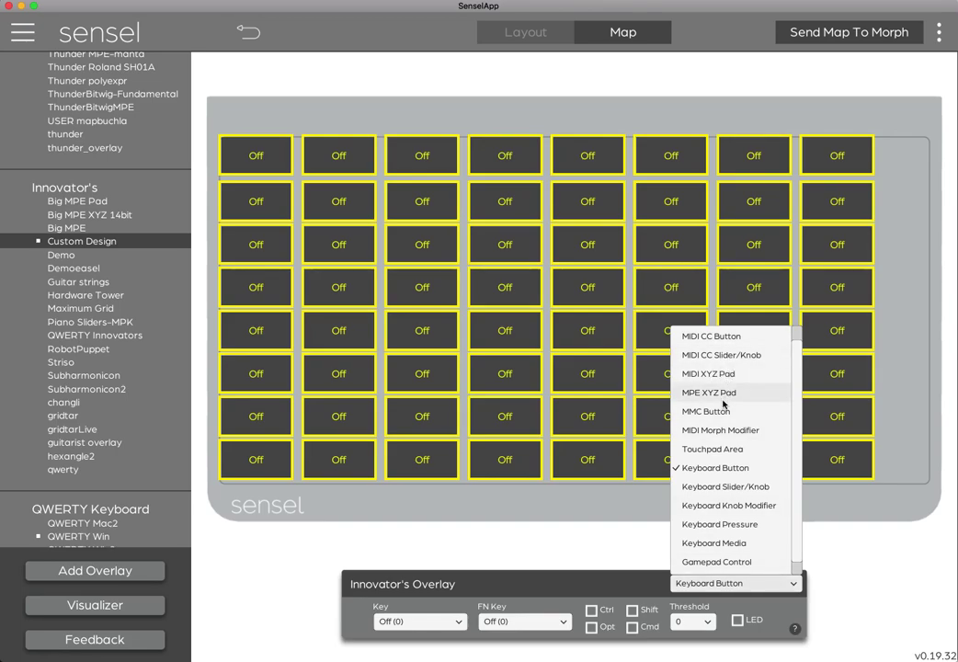
{"action": "left_click", "coordinate": [723, 395]}
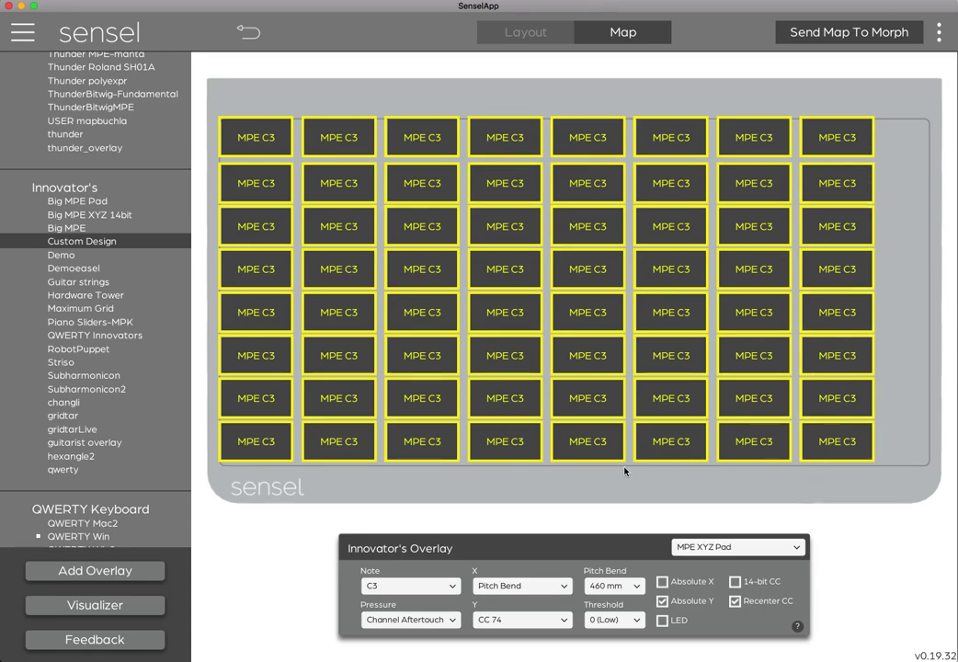
- Set the note of all selected pads to C0 and enable the LED option for them
{"action": "left_click", "coordinate": [414, 593]}
{"action": "scroll", "coordinate": [403, 481], "scroll_direction": "down", "scroll_amount": 5}
{"action": "scroll", "coordinate": [403, 480], "scroll_direction": "down", "scroll_amount": 3}
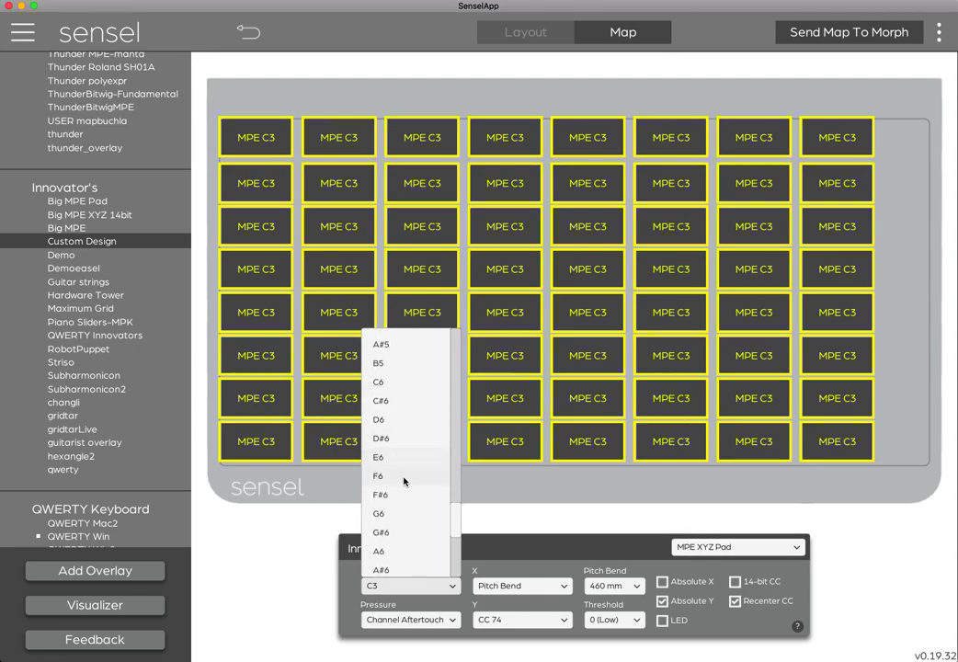
{"action": "scroll", "coordinate": [403, 480], "scroll_direction": "up", "scroll_amount": 20}
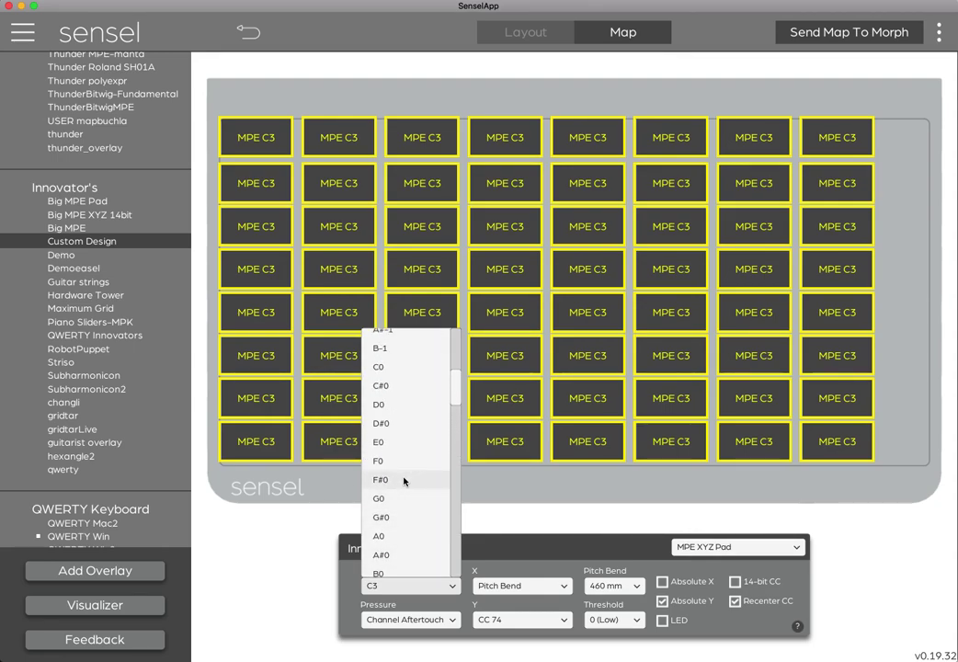
{"action": "scroll", "coordinate": [404, 480], "scroll_direction": "up", "scroll_amount": 1}
{"action": "left_click", "coordinate": [390, 382]}
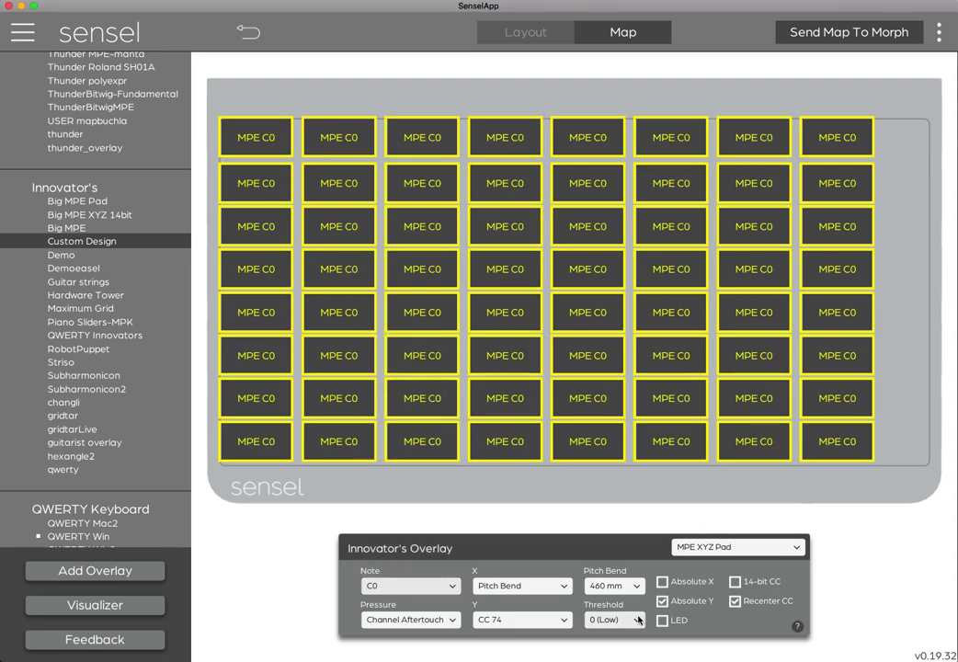
{"action": "left_click", "coordinate": [669, 624]}
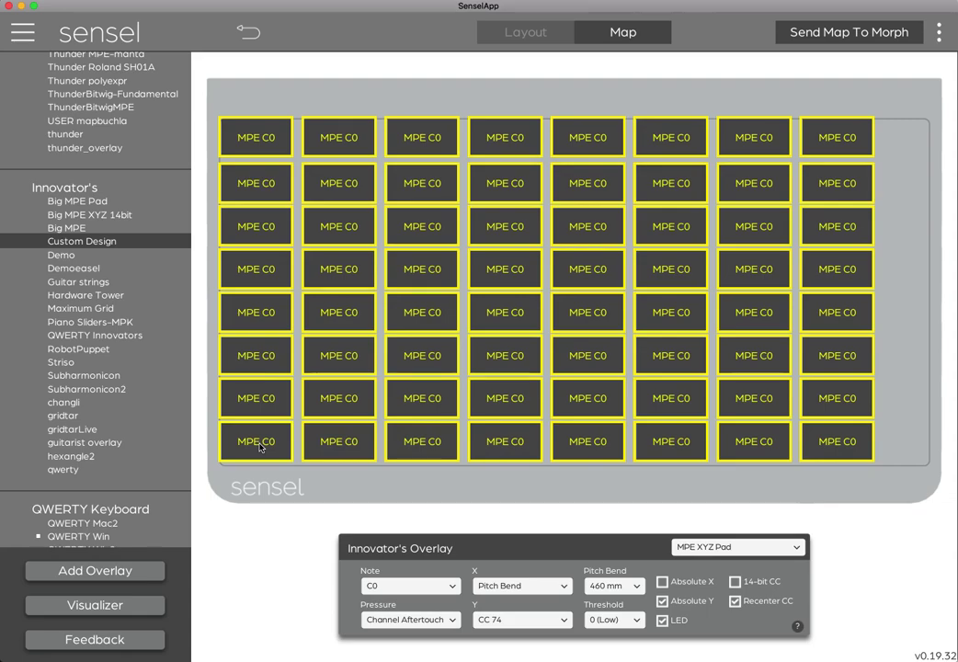
- Remove the lowest row's first three pads from the selection one by one, setting the still selected pads to C#0 and D0 in between
{"action": "left_click", "coordinate": [260, 448]}
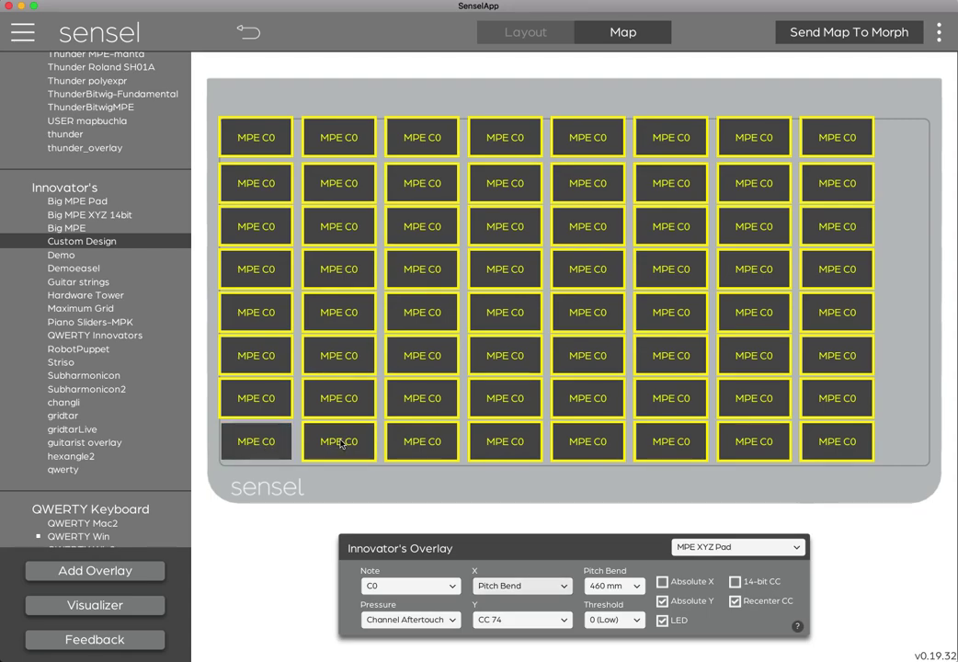
{"action": "left_click", "coordinate": [406, 588]}
{"action": "left_click", "coordinate": [394, 406]}
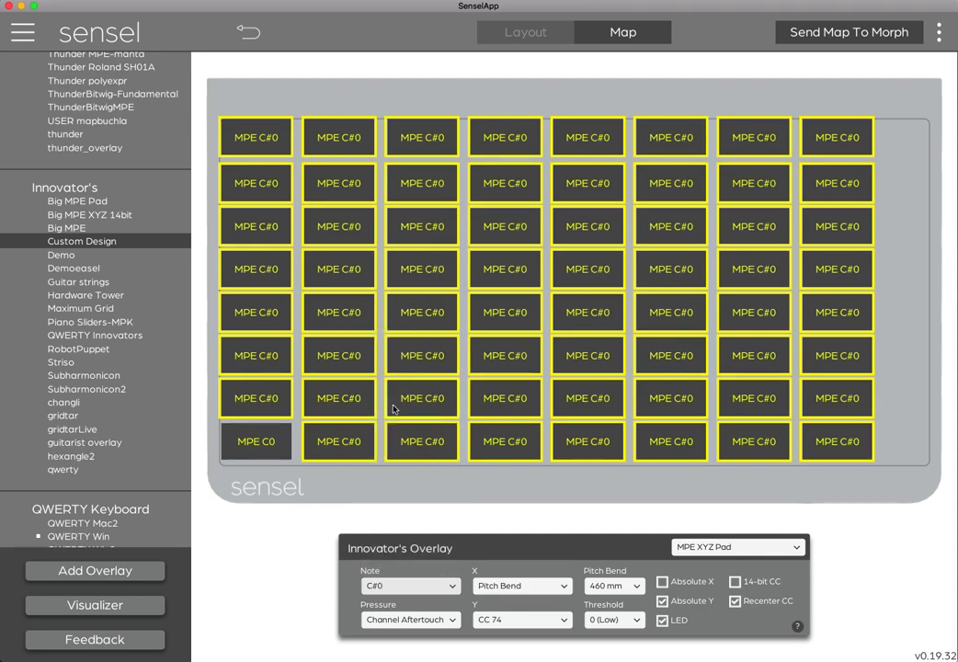
{"action": "left_click", "coordinate": [393, 587]}
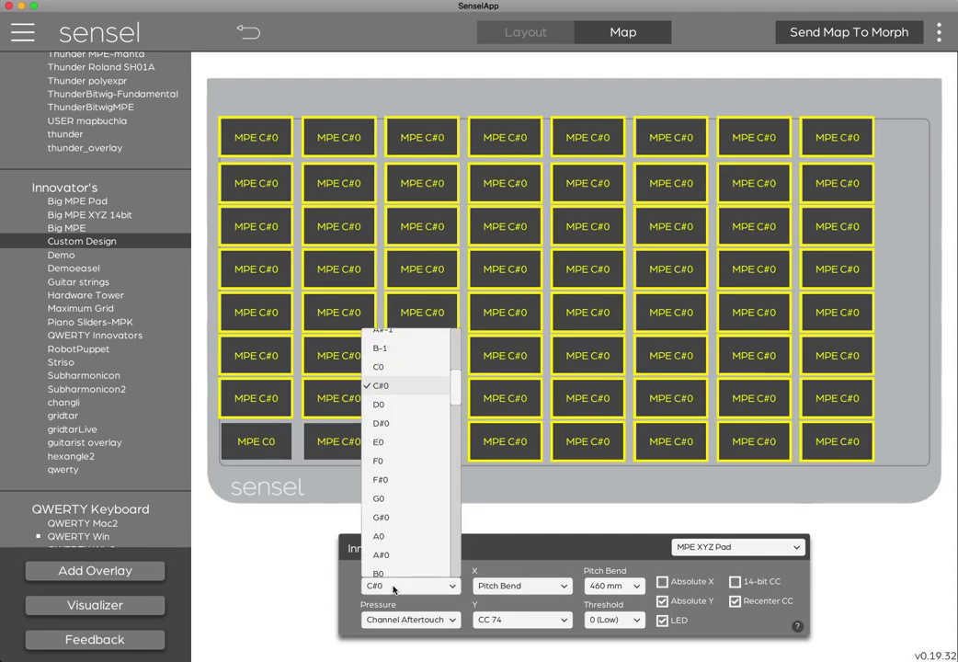
{"action": "left_click", "coordinate": [411, 405]}
{"action": "left_click", "coordinate": [418, 445]}
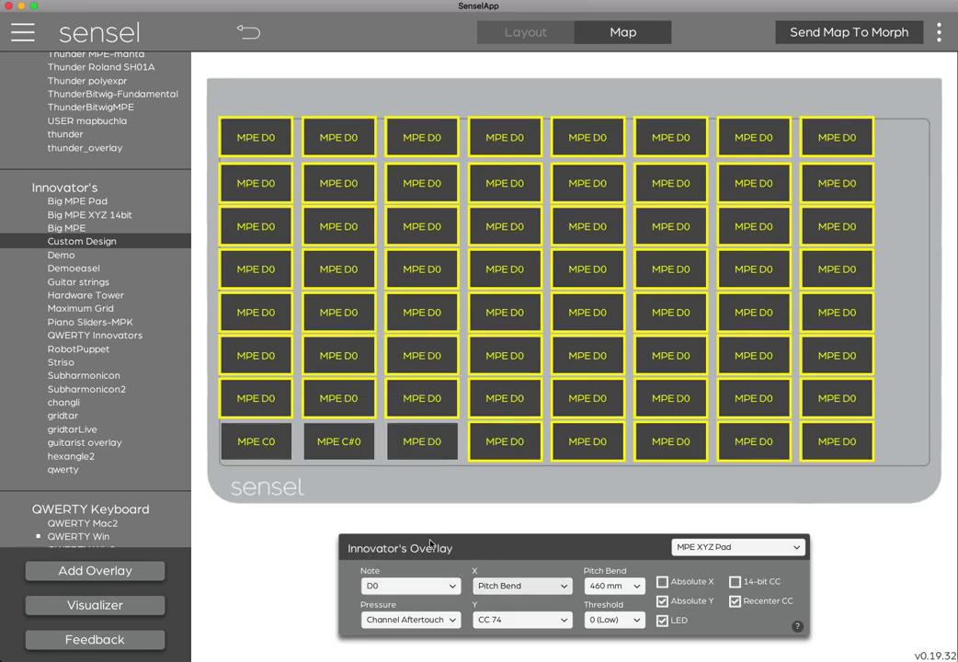
- Set the still selected pads to D#0 and deselect the lowest row's fourth pad, and likewise E0 for the fifth
{"action": "left_click", "coordinate": [406, 585]}
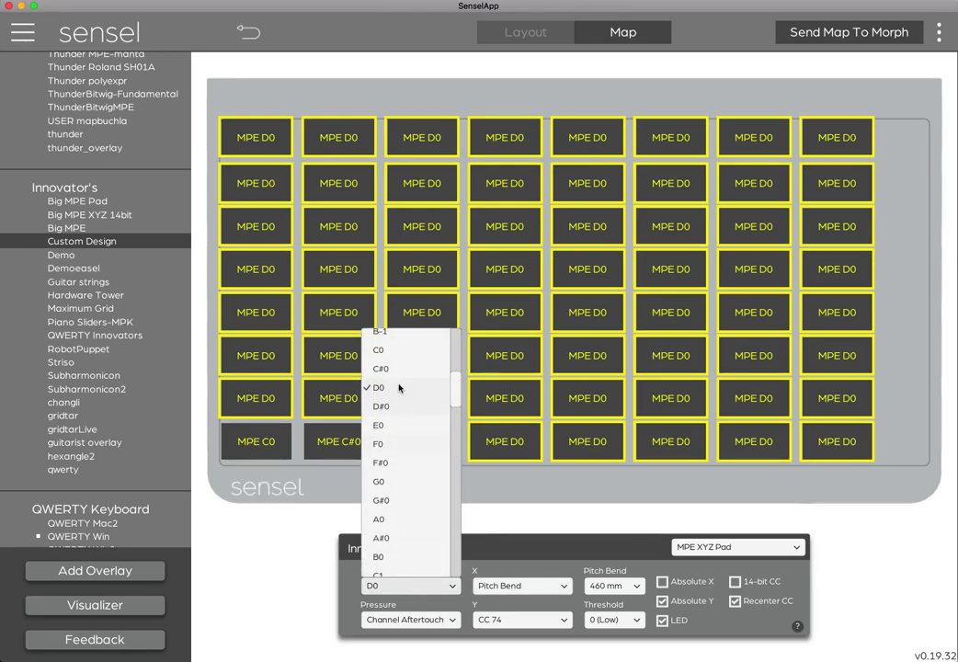
{"action": "left_click", "coordinate": [394, 406]}
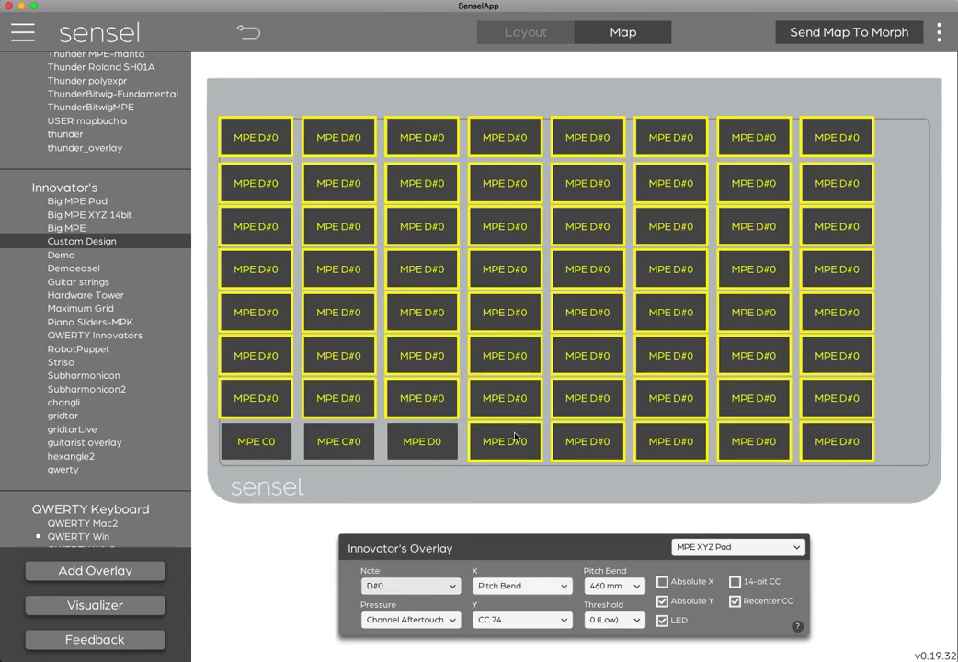
{"action": "left_click", "coordinate": [516, 438], "text": "super"}
{"action": "left_click", "coordinate": [432, 591]}
{"action": "left_click", "coordinate": [419, 407]}
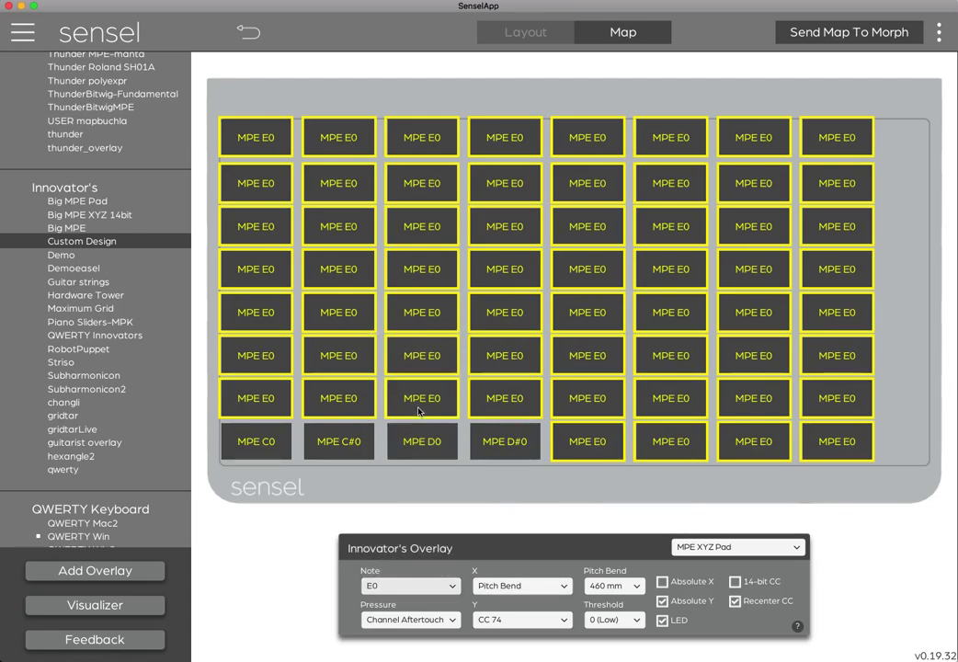
{"action": "left_click", "coordinate": [599, 447], "text": "super"}
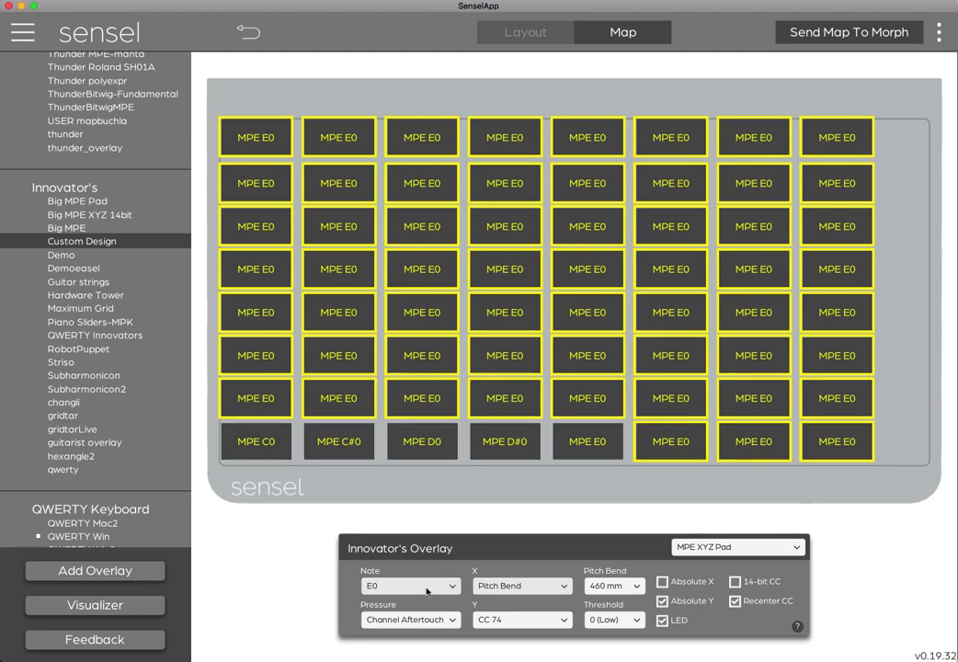
- Set the still selected pads to F0 and deselect the lowest row's sixth pad, and likewise F#0 for the seventh
{"action": "left_click", "coordinate": [426, 586]}
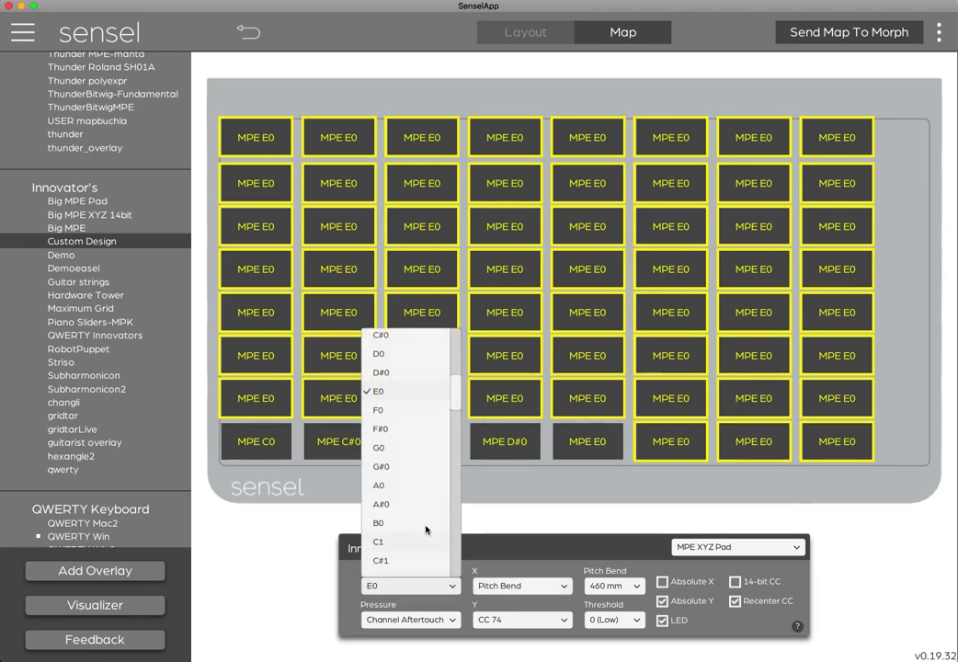
{"action": "left_click", "coordinate": [415, 410]}
{"action": "left_click", "coordinate": [684, 449], "text": "super"}
{"action": "left_click", "coordinate": [442, 585]}
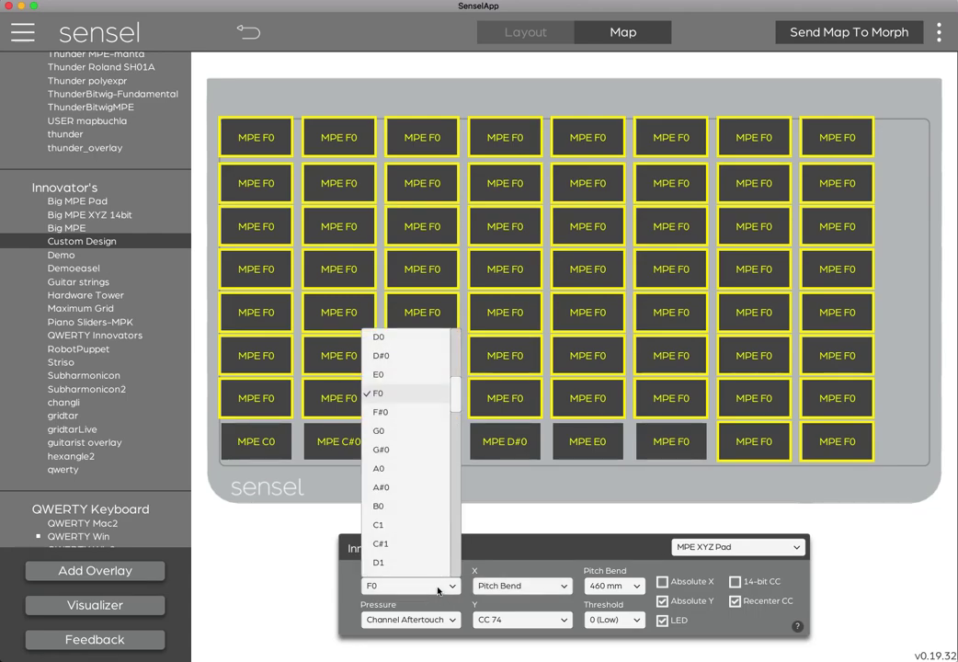
{"action": "left_click", "coordinate": [416, 412]}
{"action": "left_click", "coordinate": [744, 450], "text": "super"}
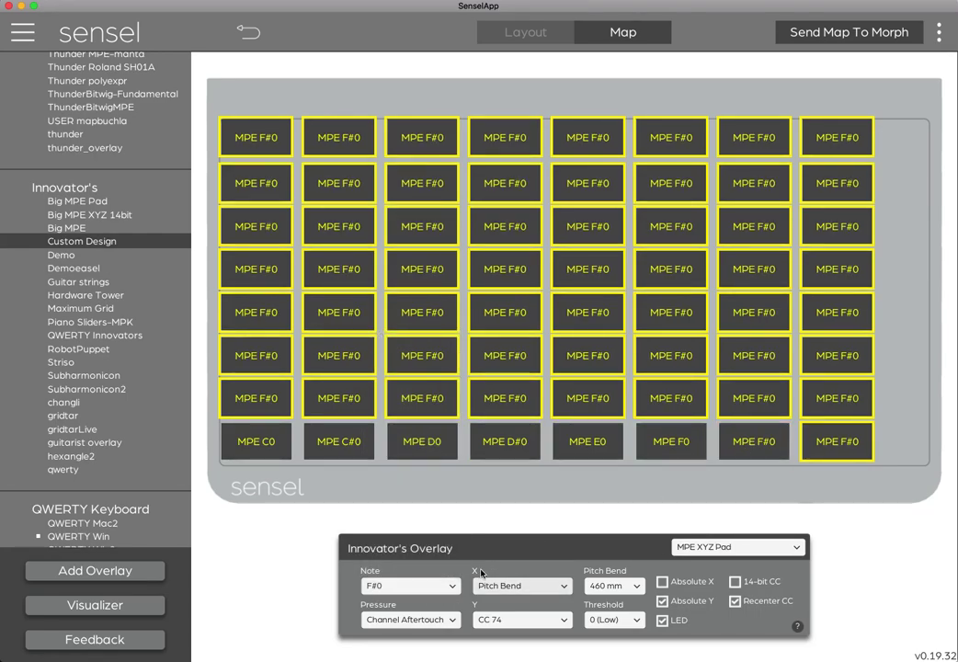
- Set the lowest row's eighth pad and all pads in the rows above to G0, and clear the selection
{"action": "left_click", "coordinate": [428, 586]}
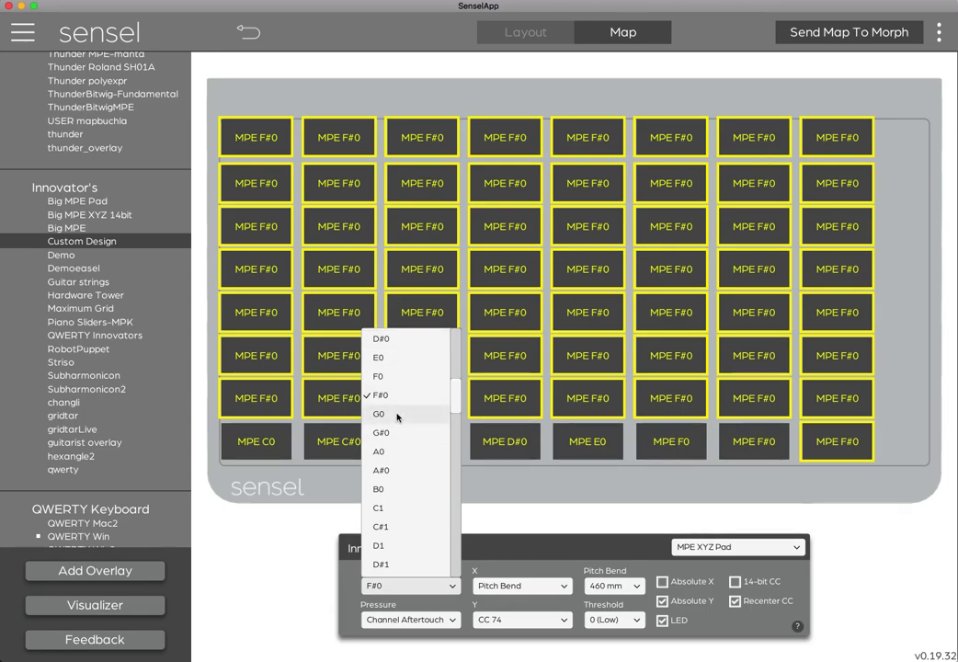
{"action": "left_click", "coordinate": [397, 416]}
{"action": "left_click", "coordinate": [846, 447], "text": "super"}
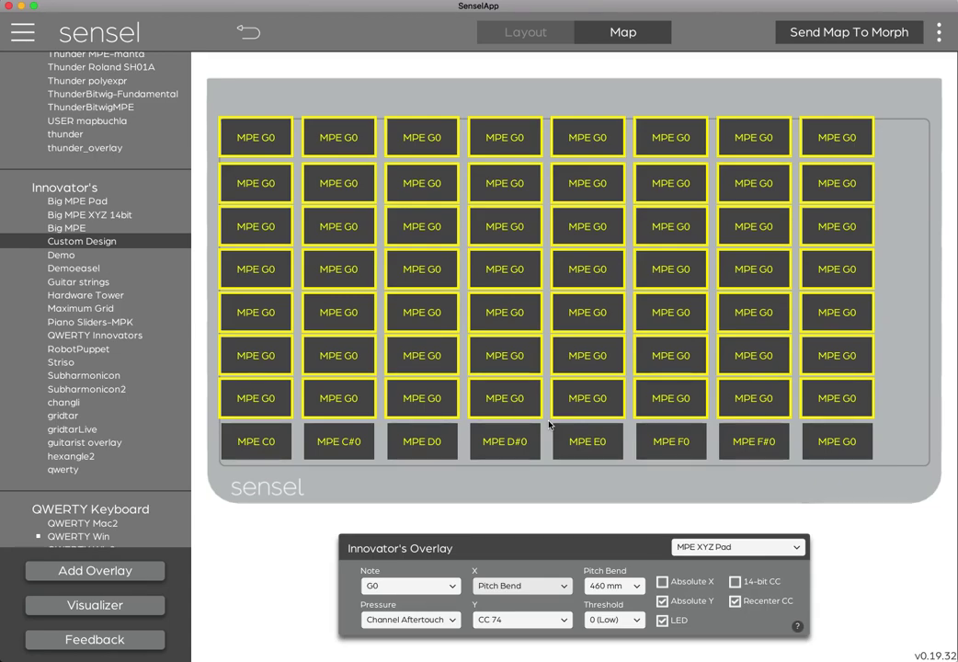
{"action": "key", "text": "super+a"}
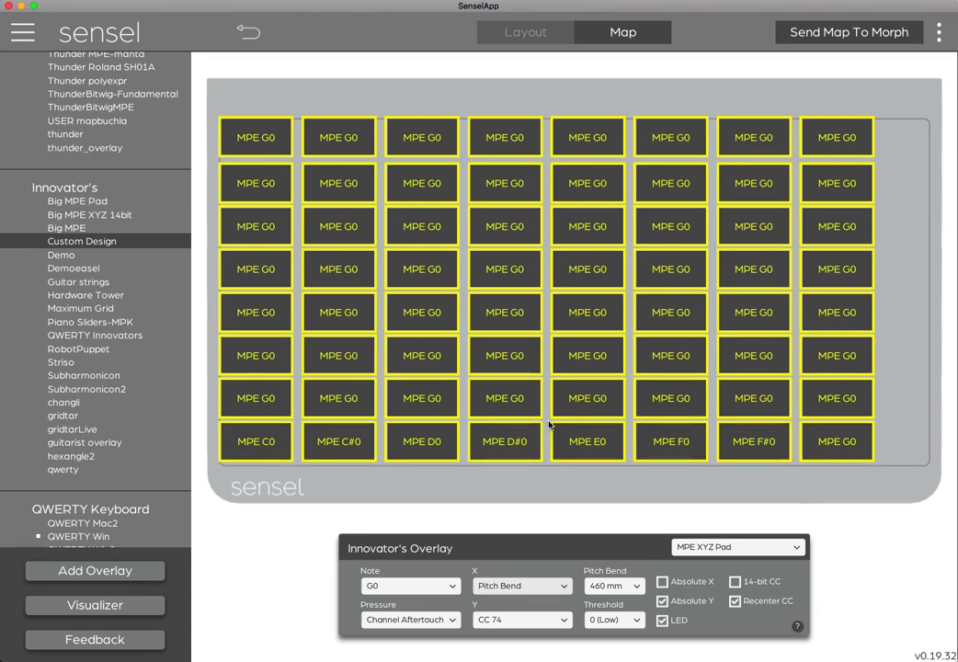
{"action": "left_click", "coordinate": [857, 450]}
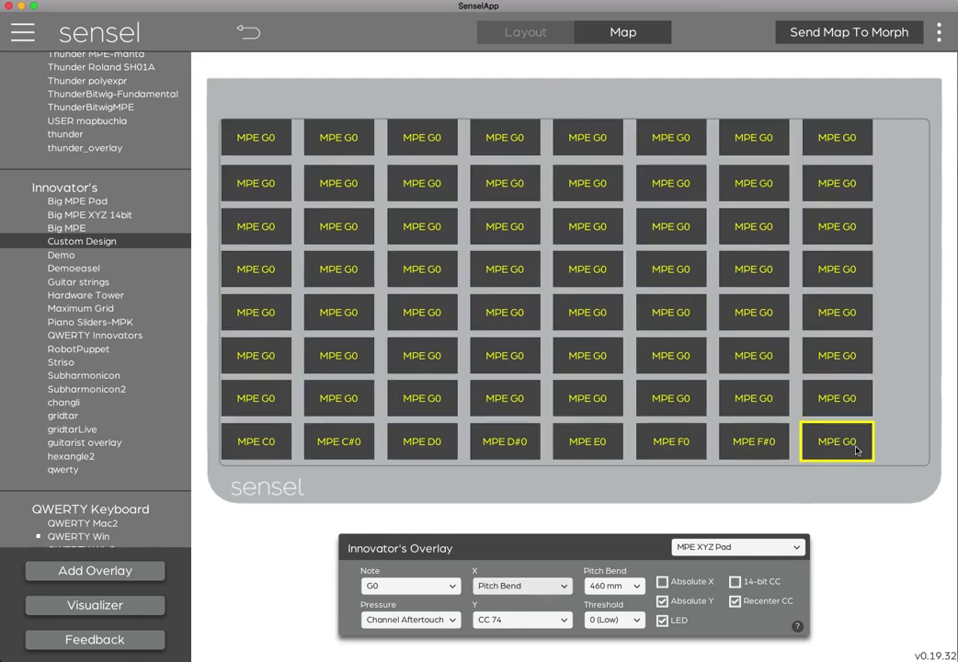
{"action": "mouse_move", "coordinate": [857, 450]}
{"action": "left_mouse_down"}
{"action": "mouse_move", "coordinate": [810, 368]}
{"action": "mouse_move", "coordinate": [833, 299]}
{"action": "mouse_move", "coordinate": [845, 439]}
{"action": "left_mouse_up"}
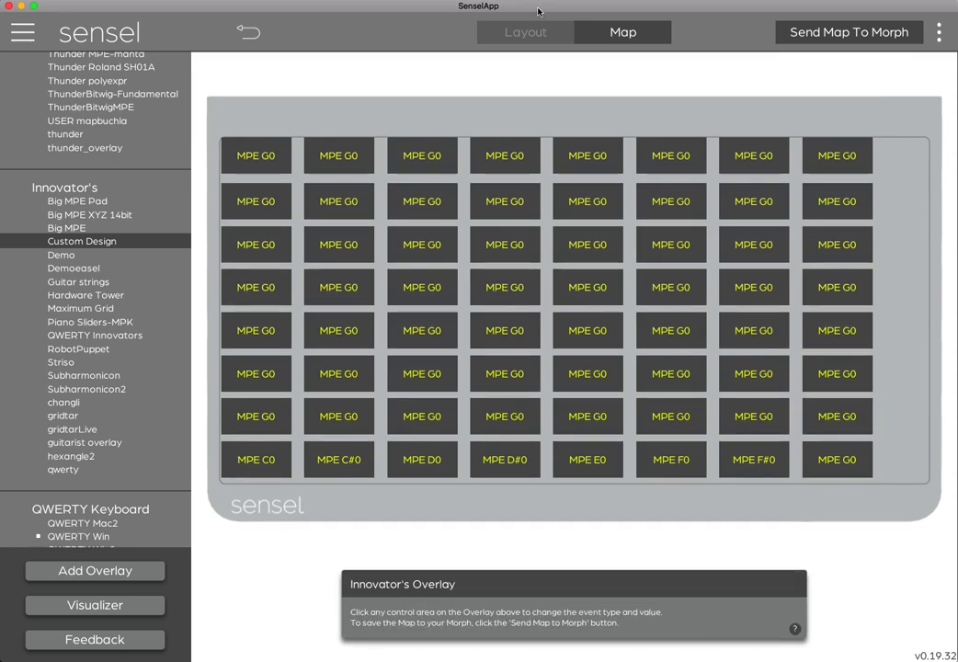